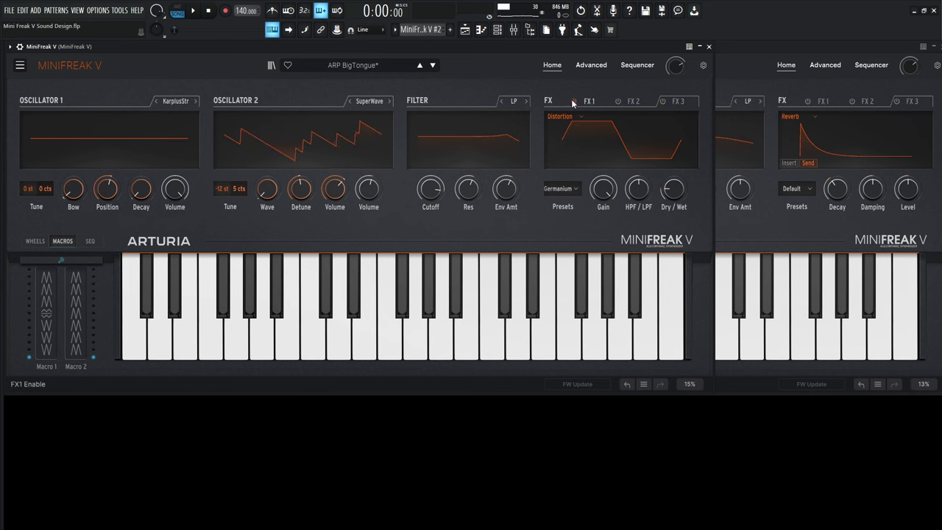
Step: Open and close the FL Studio Mixer to check the ARP BigTongue instrument's channel routing
key(F9)
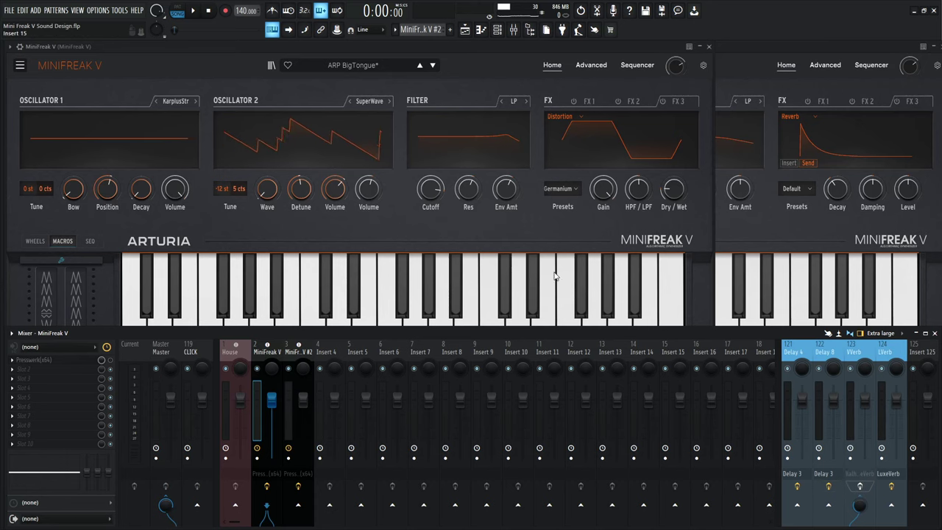
key(F9)
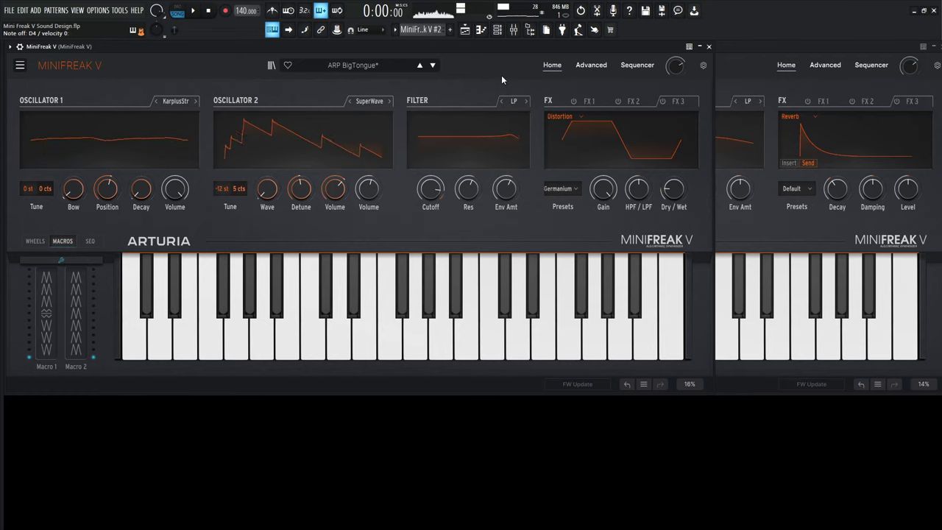
Step: Check MiniFreak V #2's mixer channel and set its preset volume to +1 dB, like ARP BigTongue
click(750, 54)
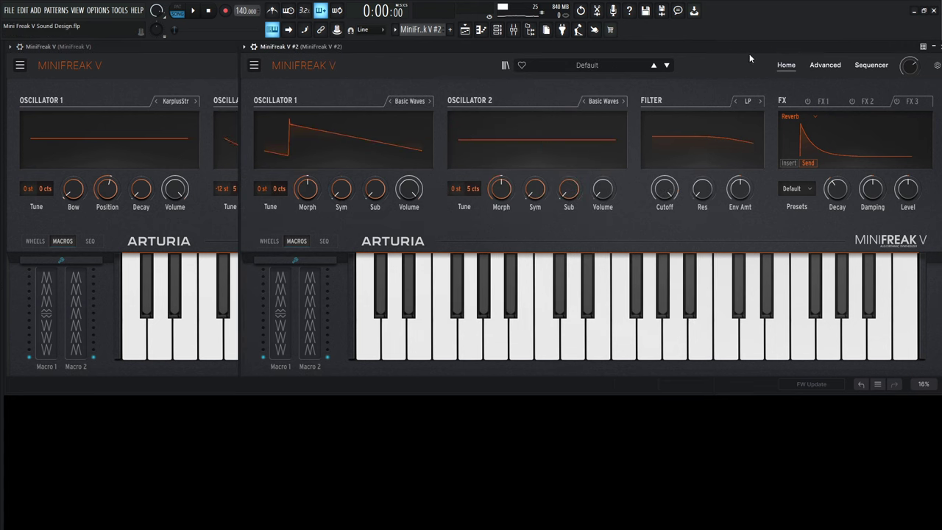
click(254, 65)
key(F9)
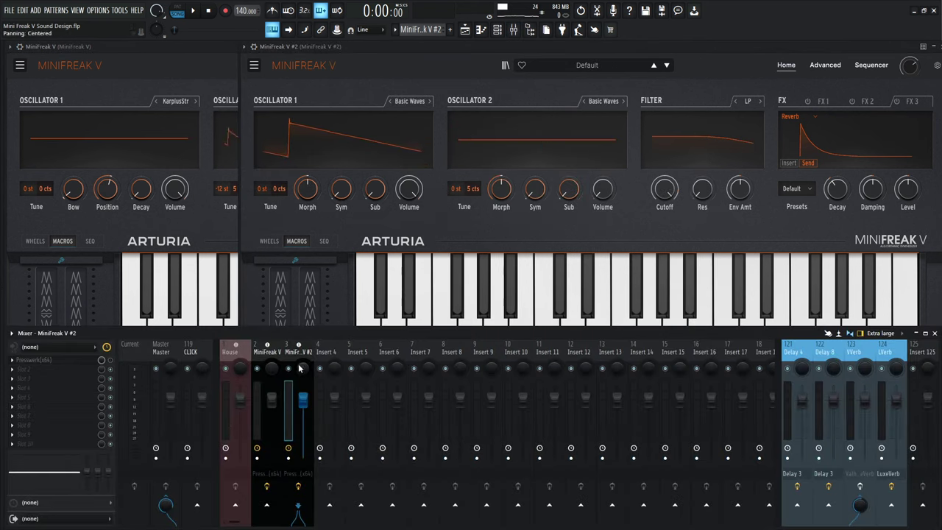
key(F9)
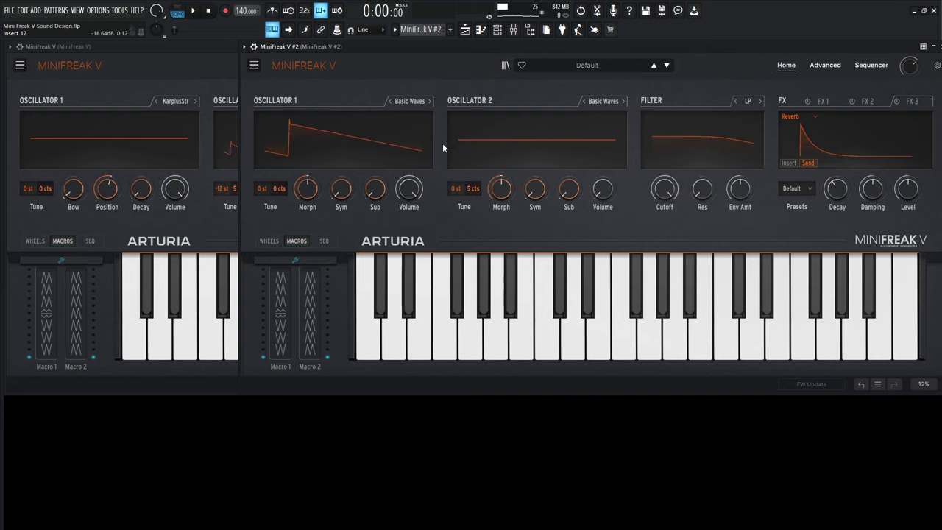
click(152, 51)
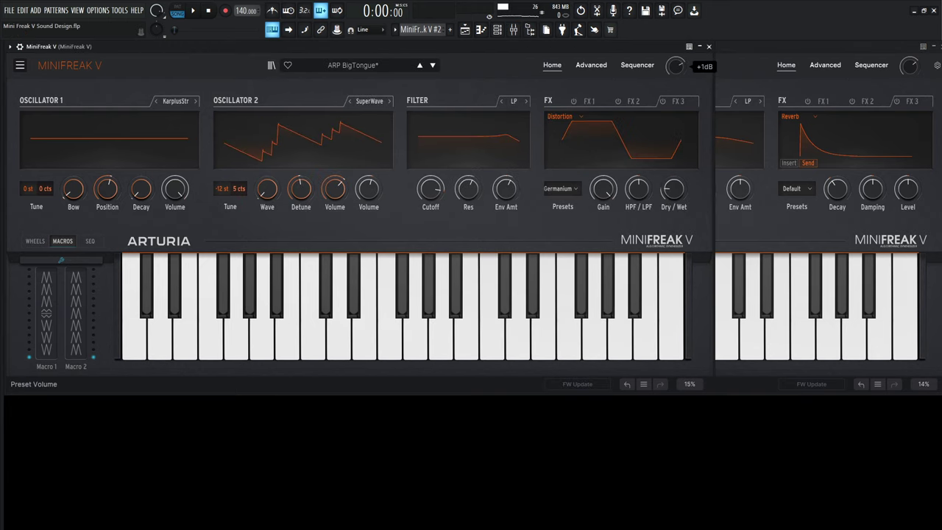
click(910, 66)
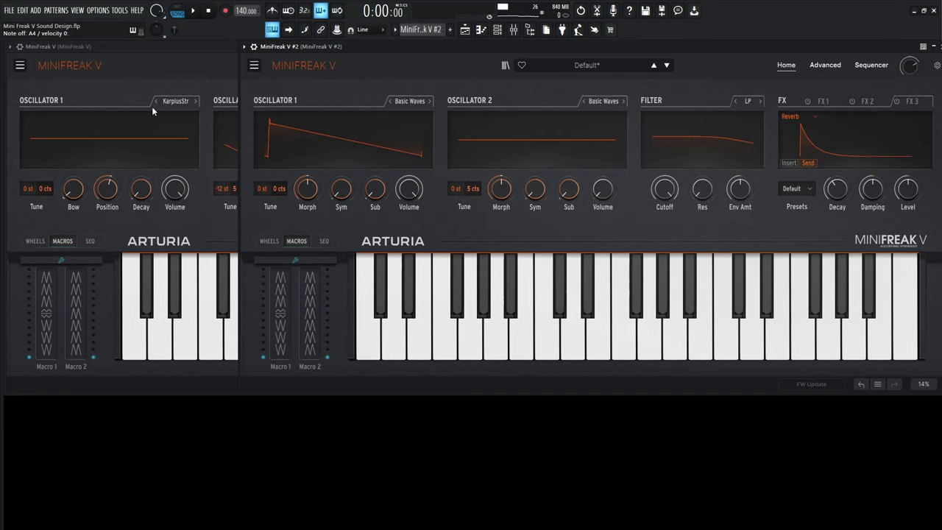
Step: Switch MiniFreak V #2's Oscillator 1 type to KarplusStr
click(407, 101)
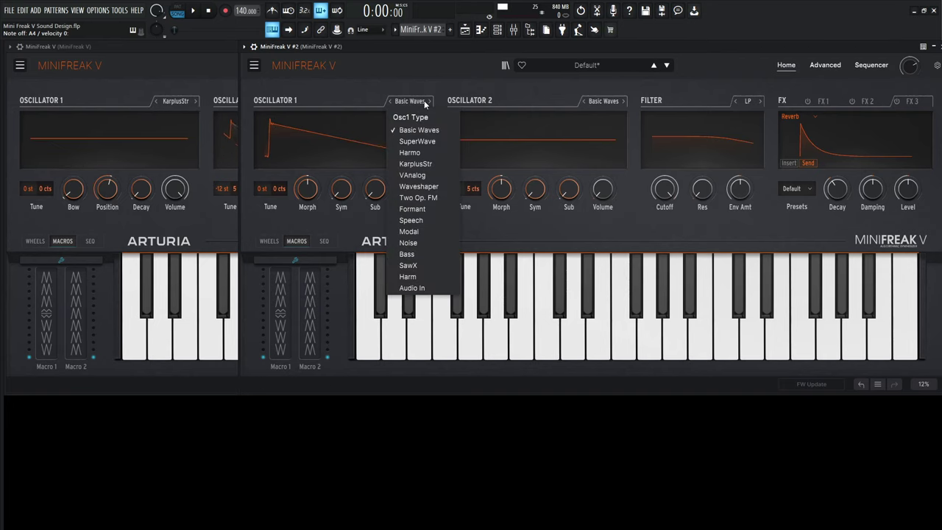
click(409, 173)
click(145, 71)
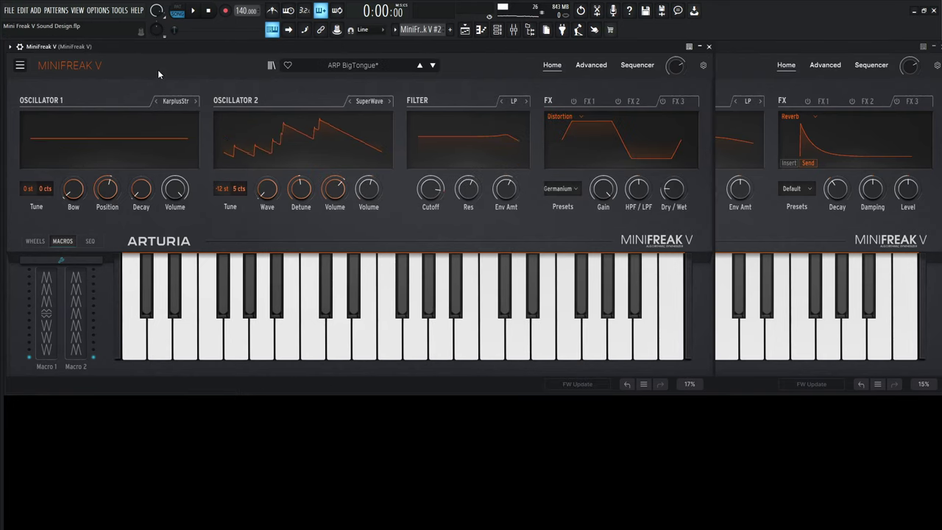
click(734, 69)
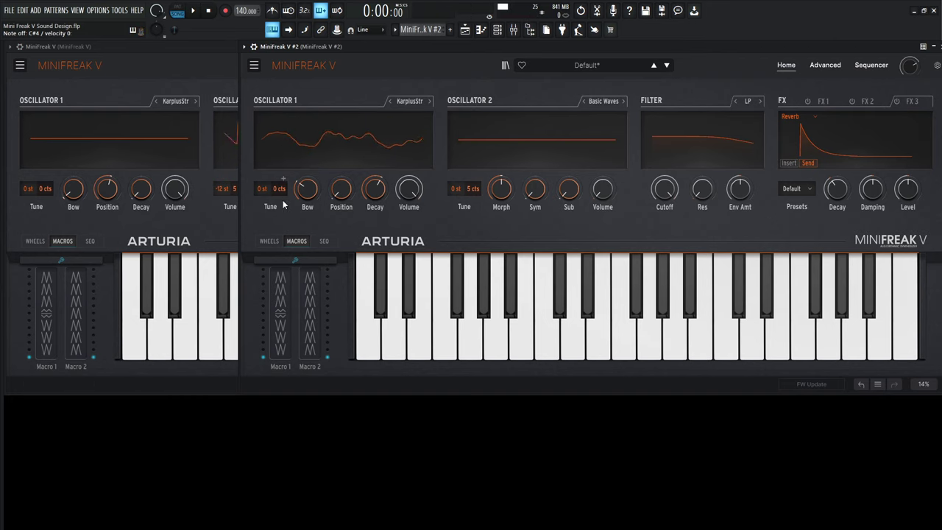
Step: Reset Oscillator 1 Position to 50, then raise it to about 54 to match ARP BigTongue
click(153, 156)
click(734, 66)
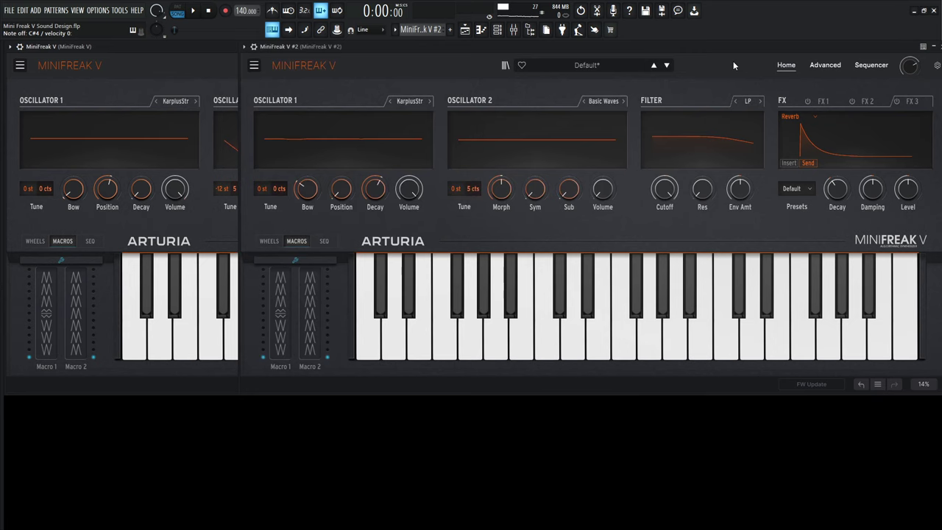
mouse_move(309, 189)
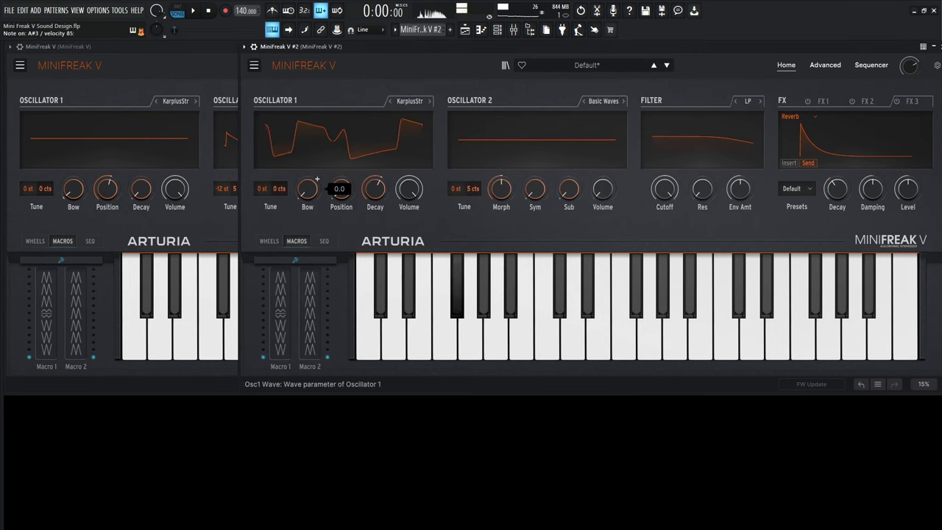
click(107, 189)
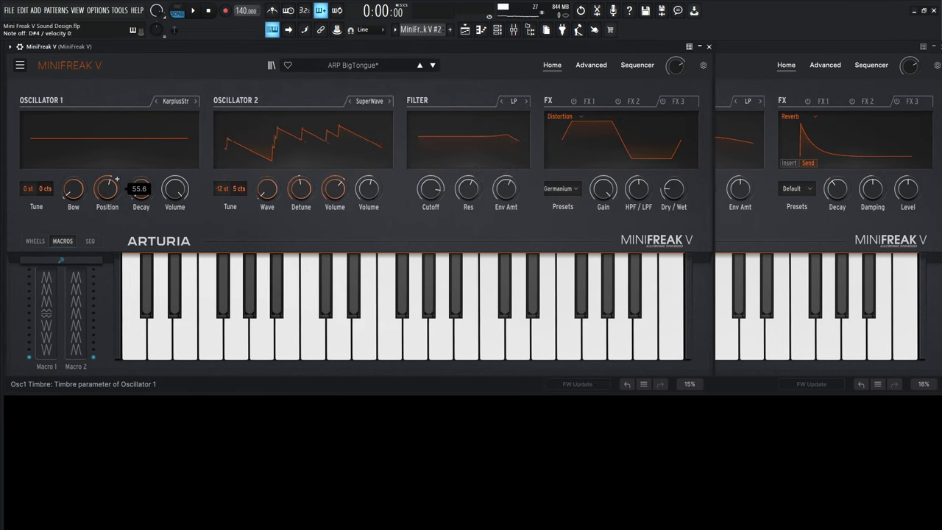
click(759, 59)
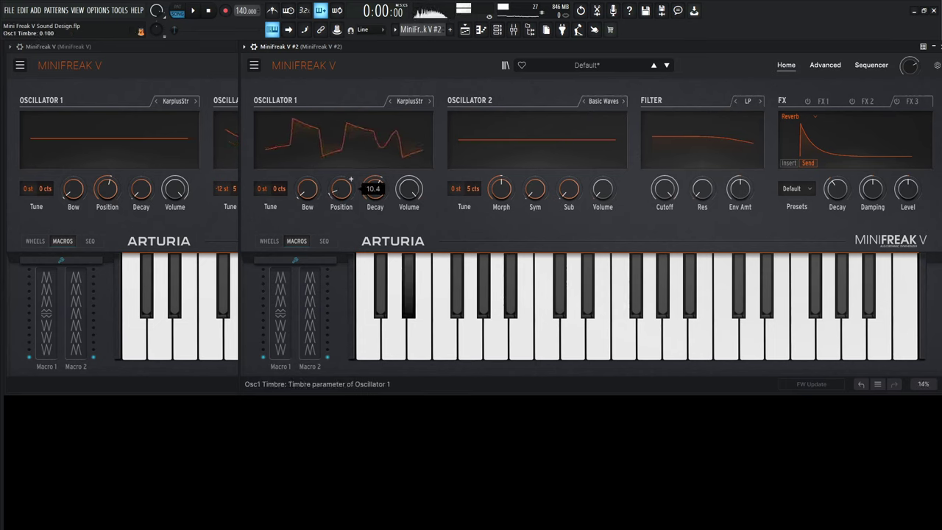
double_click(351, 180)
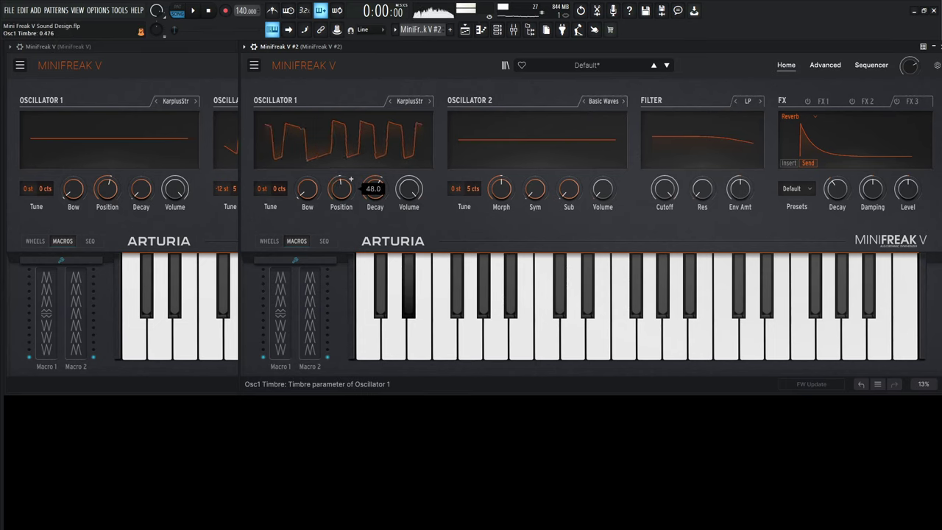
scroll(352, 180, up, 4)
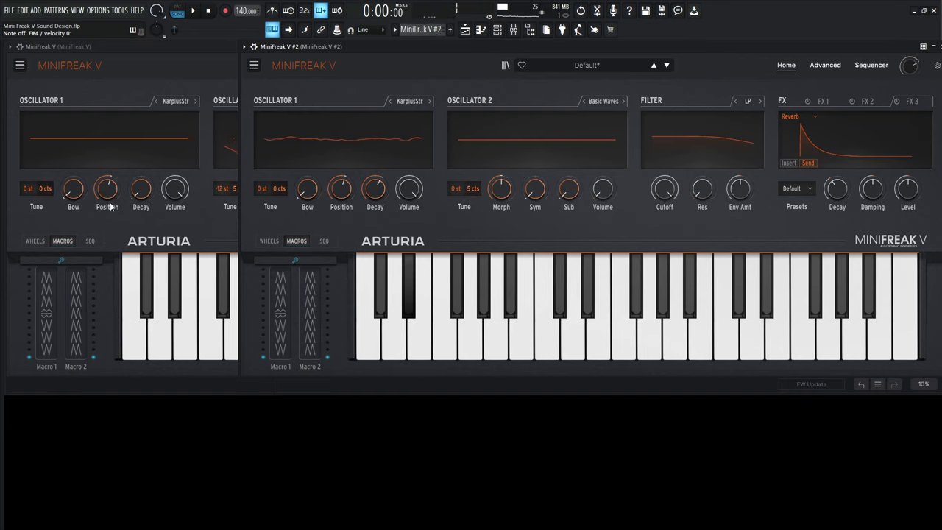
mouse_move(351, 180)
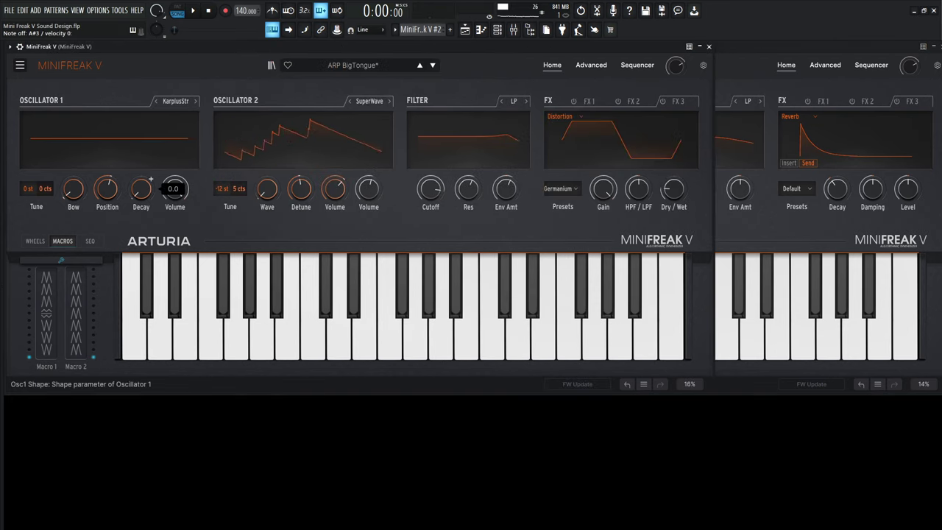
click(767, 56)
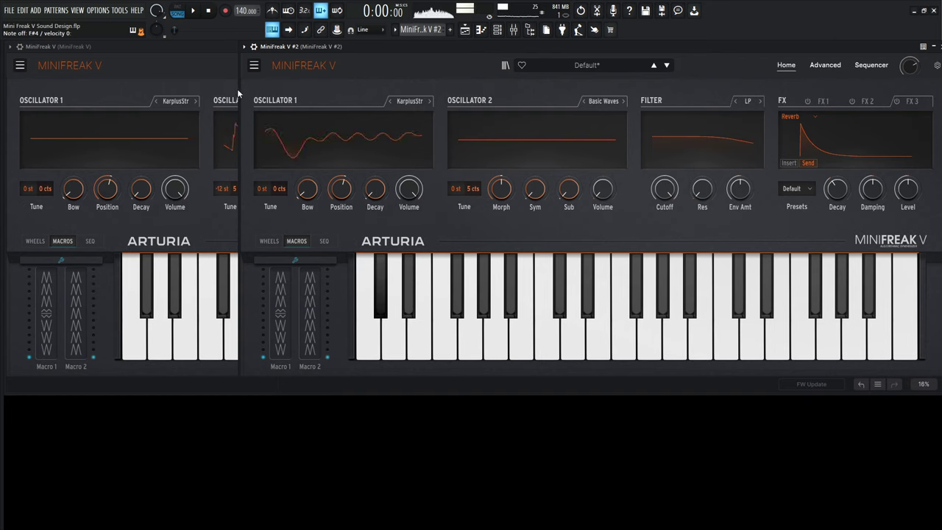
Step: Make MiniFreak V #2's Oscillator 2 a SuperWave oscillator, matching ARP BigTongue
click(193, 68)
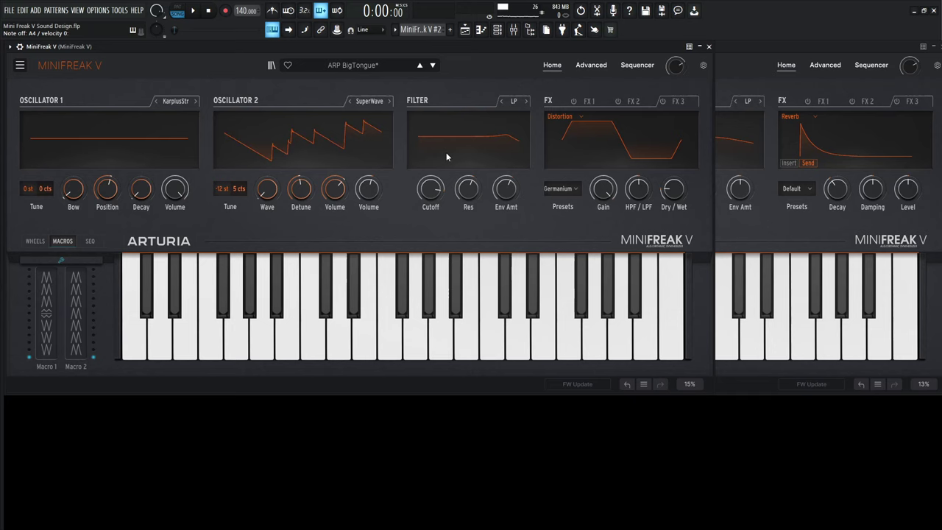
click(710, 65)
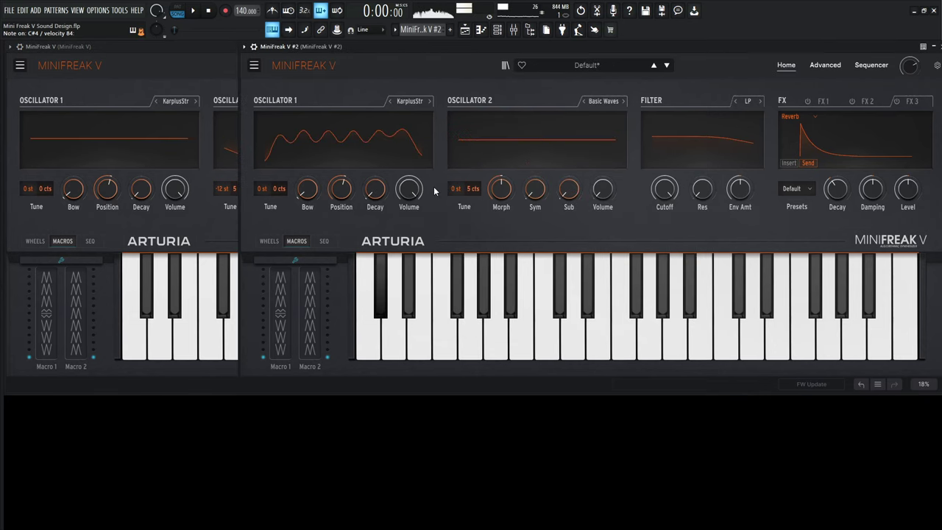
click(606, 102)
click(611, 142)
Step: Compare ARP BigTongue's sequencer and main synth pages with the second instance
click(131, 64)
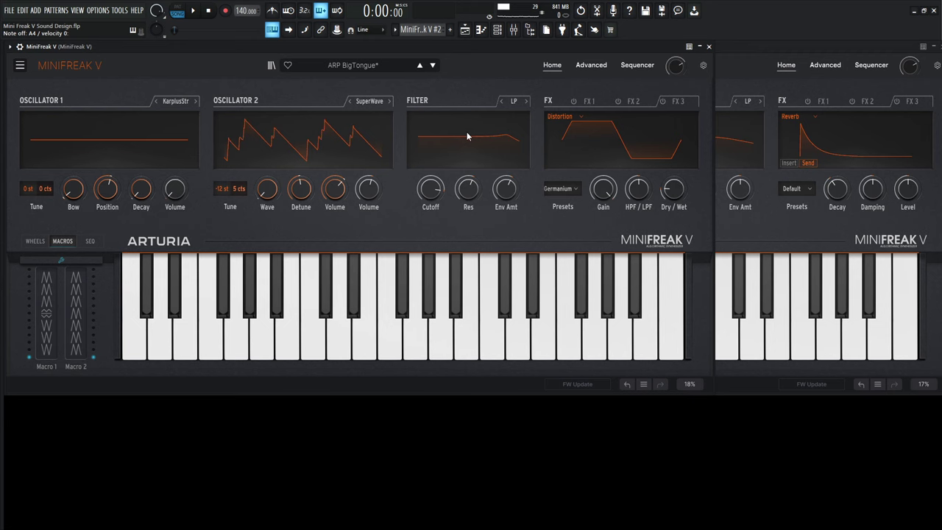
click(639, 66)
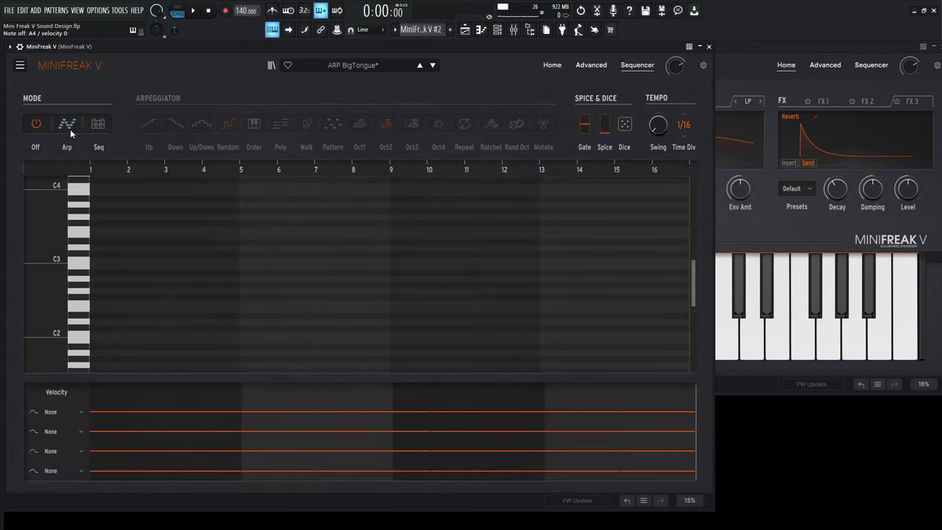
click(553, 66)
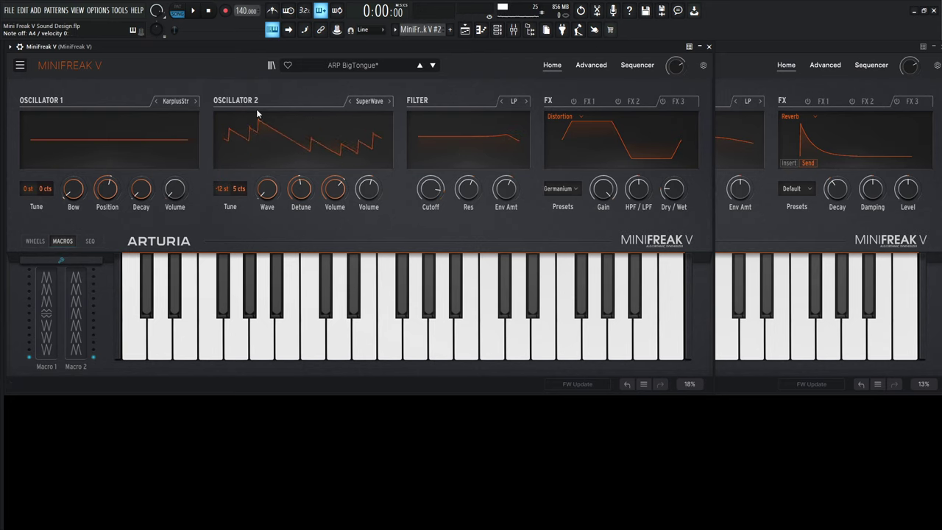
mouse_move(260, 110)
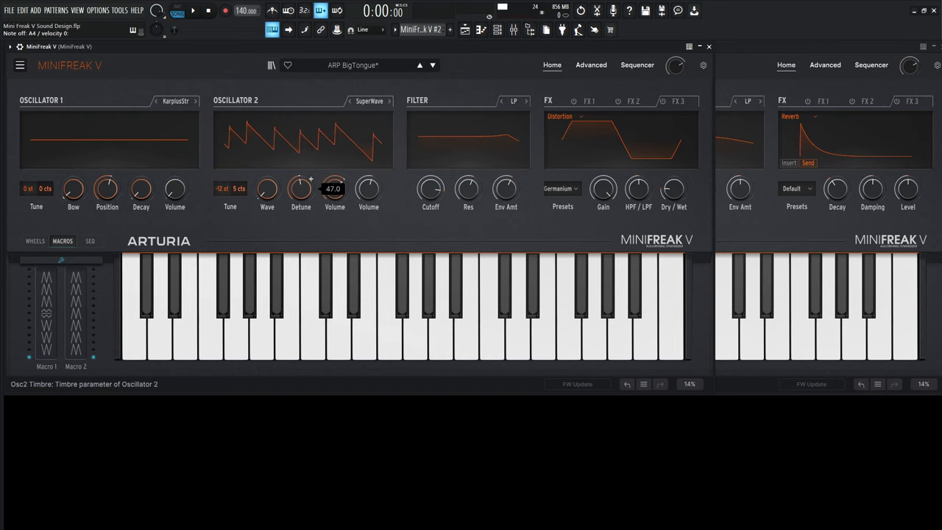
mouse_move(311, 179)
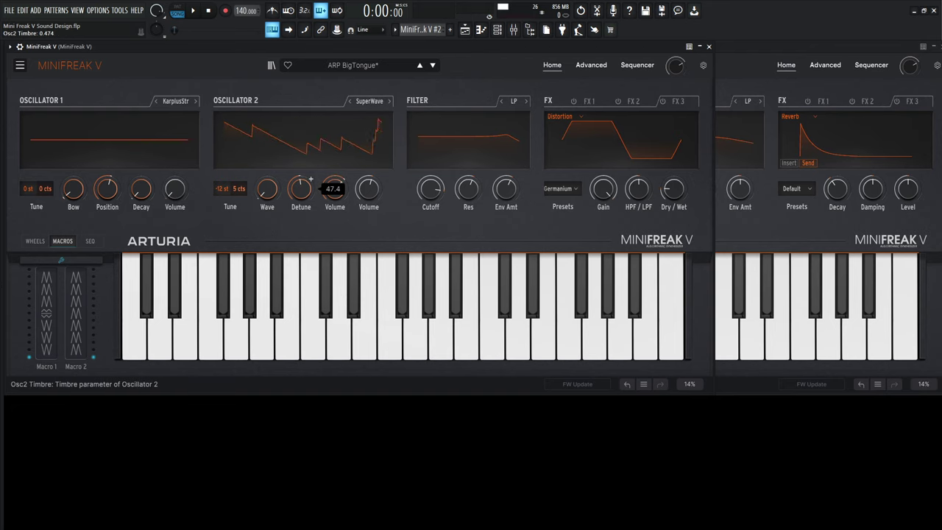
click(733, 70)
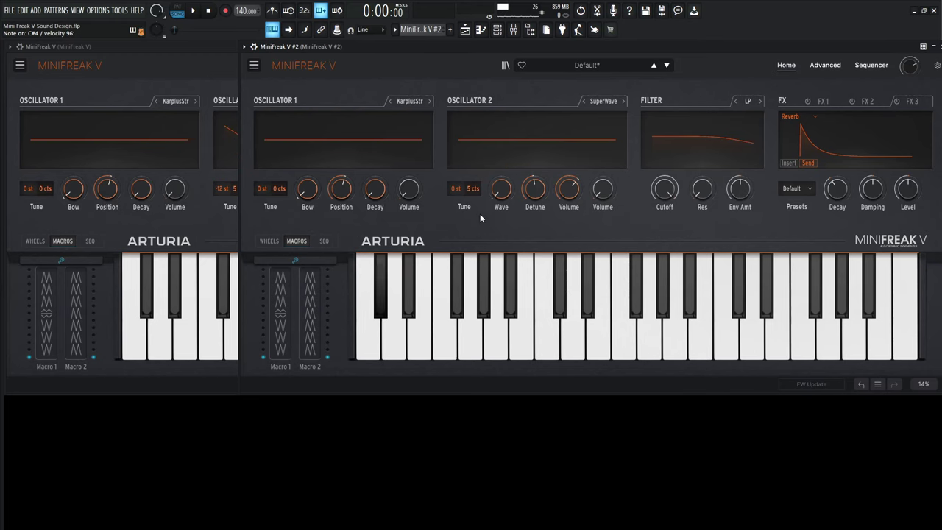
Step: Set #2's Oscillator 2 volume around 55 and match Oscillator 1 volume to ARP BigTongue
click(205, 65)
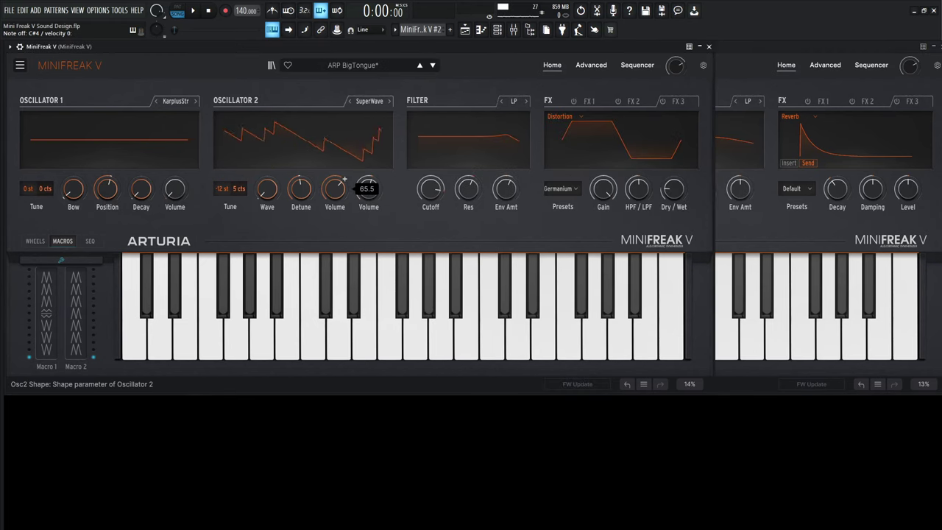
click(736, 73)
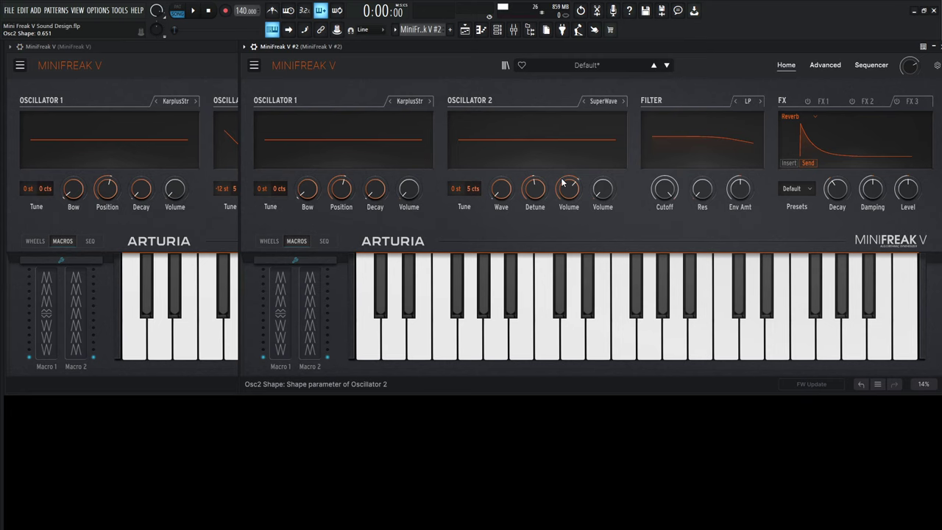
click(182, 74)
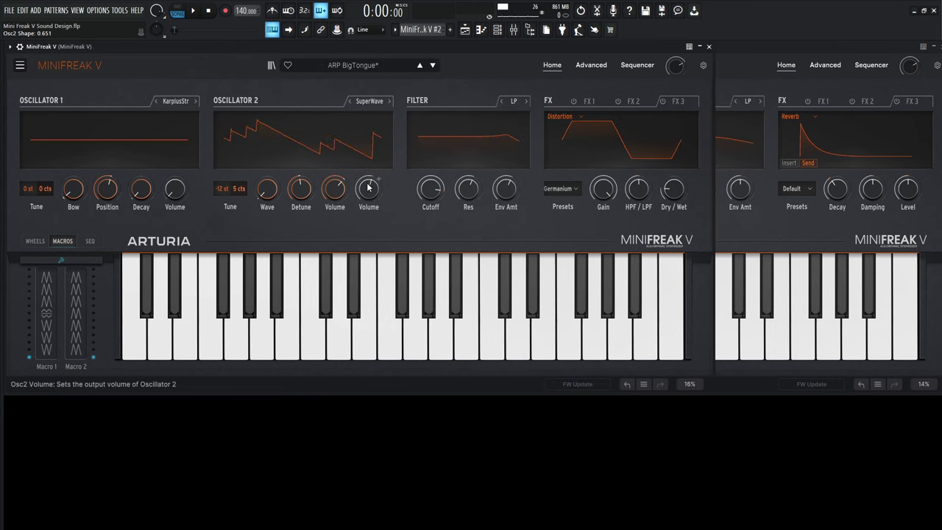
click(732, 70)
mouse_move(612, 179)
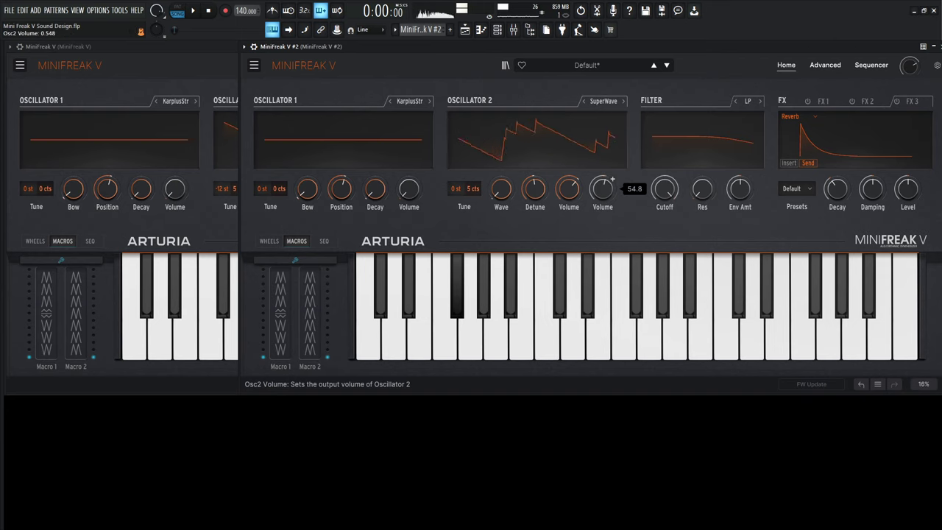
scroll(607, 184, up, 2)
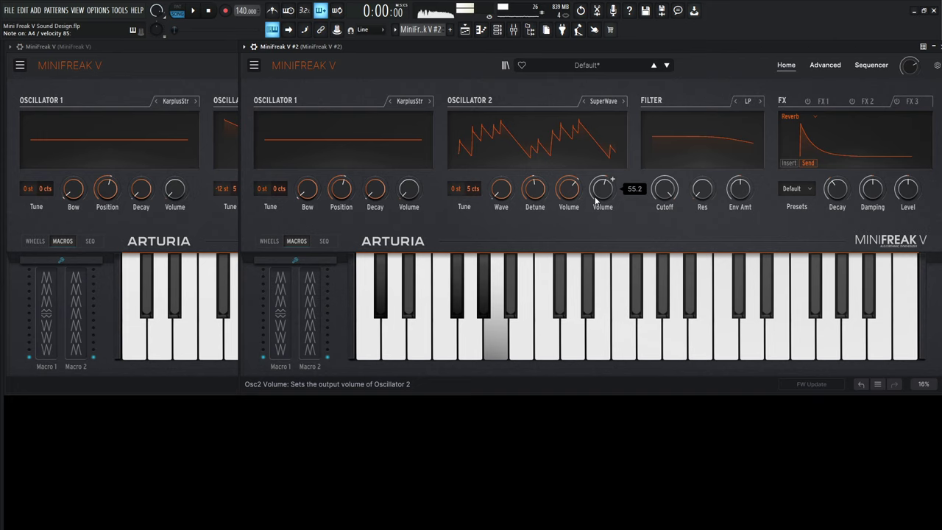
mouse_move(404, 193)
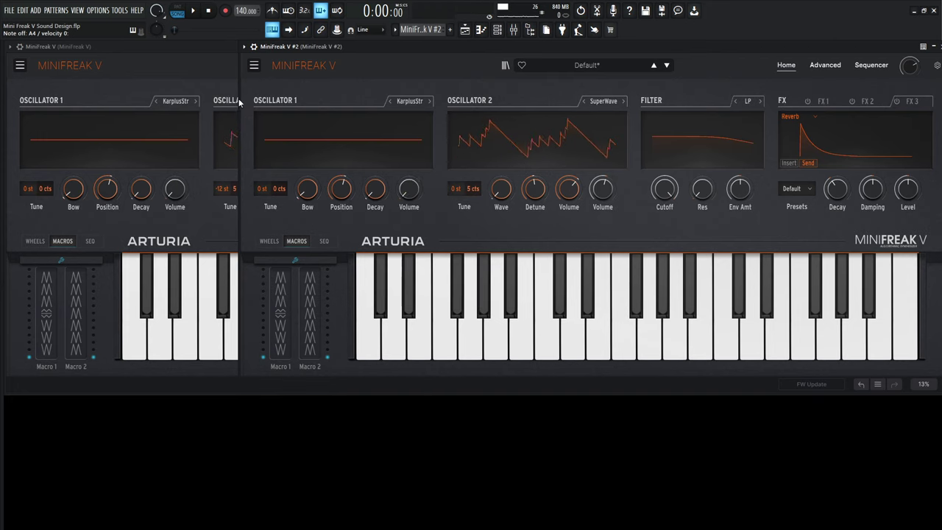
click(179, 191)
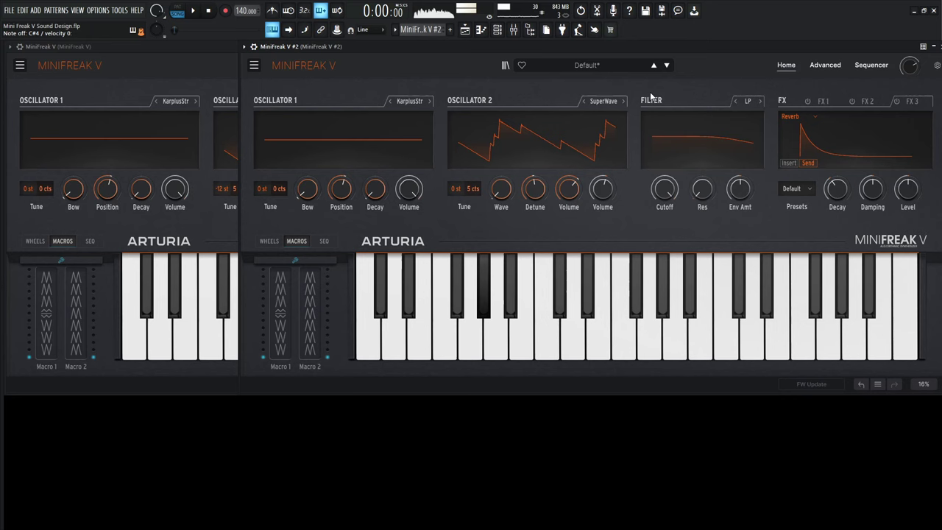
click(197, 70)
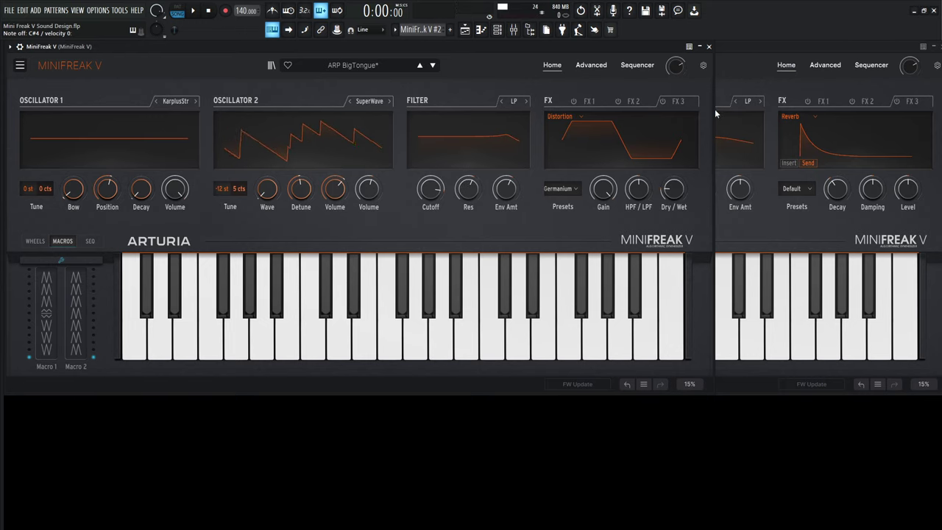
Step: Match #2's Filter Cutoff, Resonance and Env Amount knobs to the ARP BigTongue values
click(737, 79)
scroll(673, 179, down, 5)
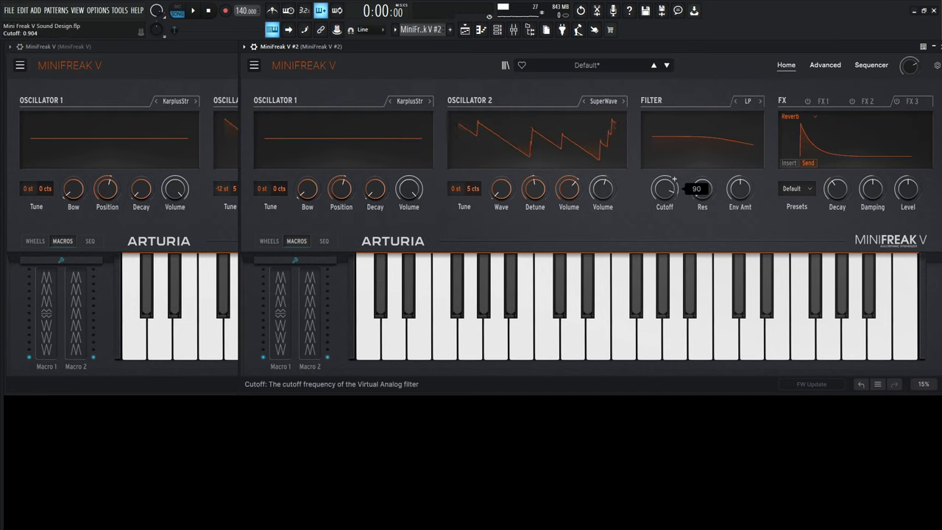
scroll(674, 179, up, 1)
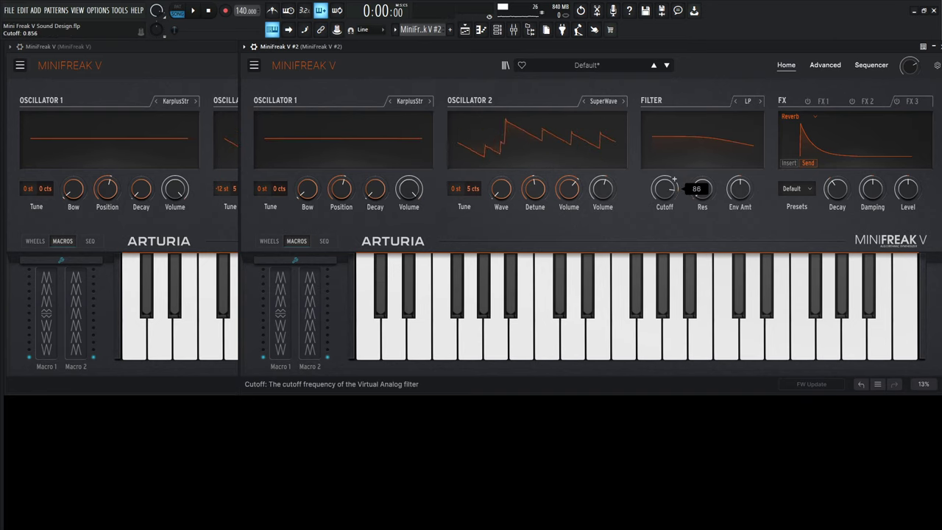
click(224, 76)
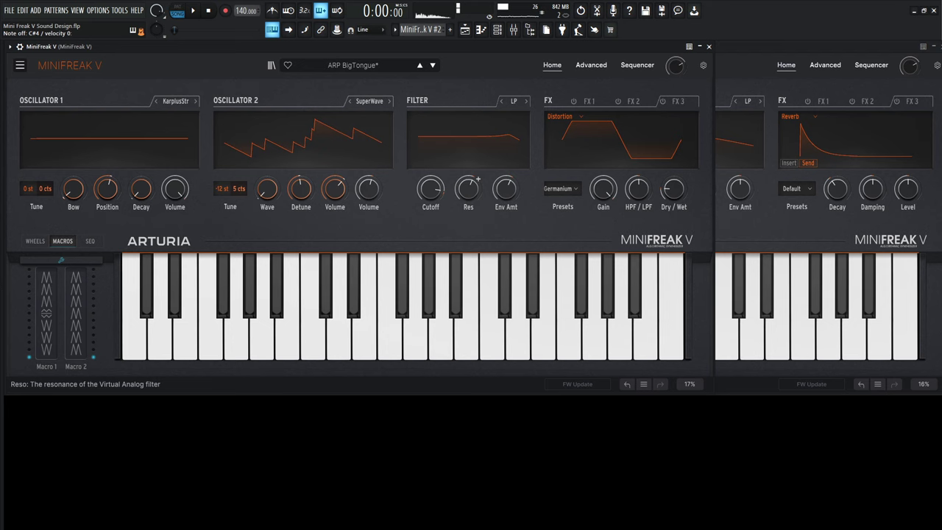
click(727, 212)
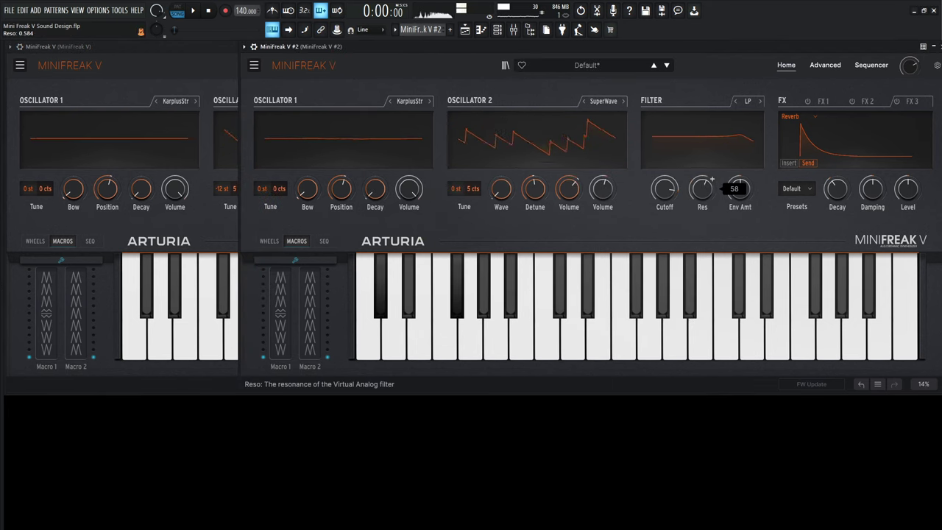
click(197, 72)
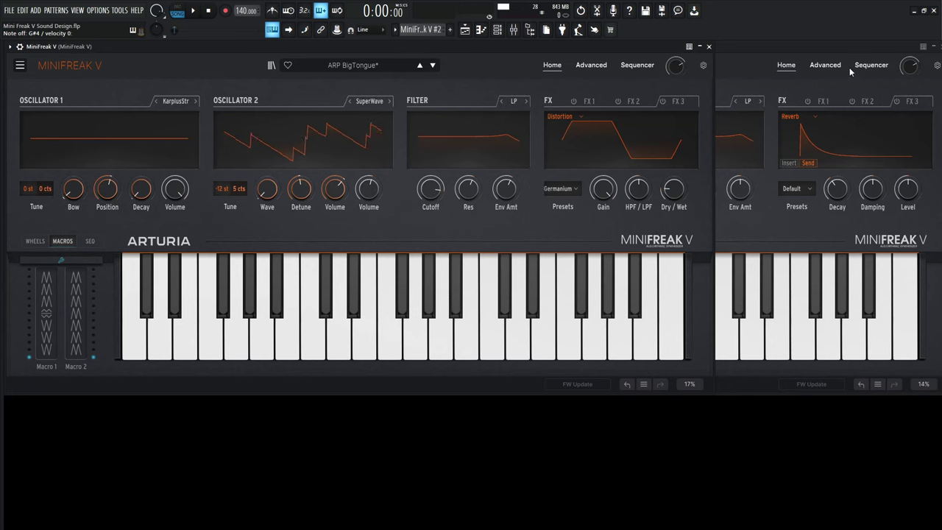
click(748, 87)
mouse_move(749, 180)
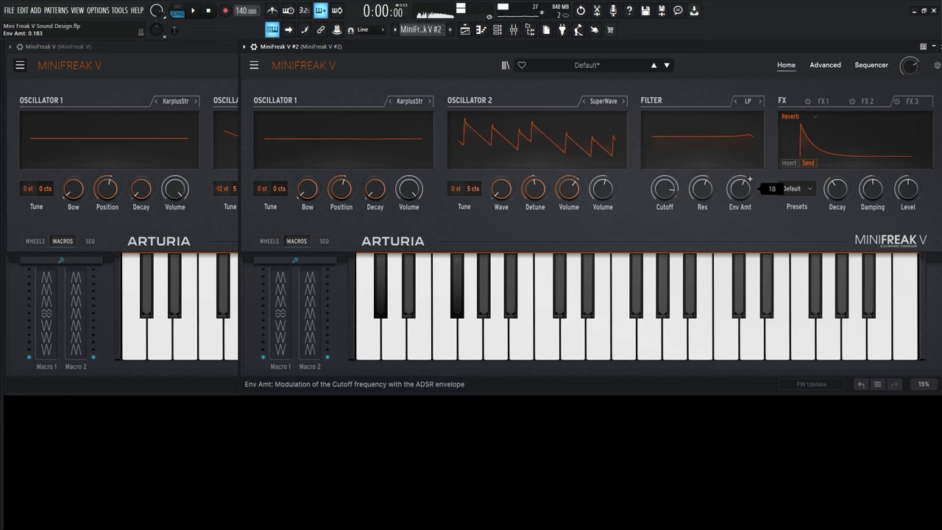
click(195, 76)
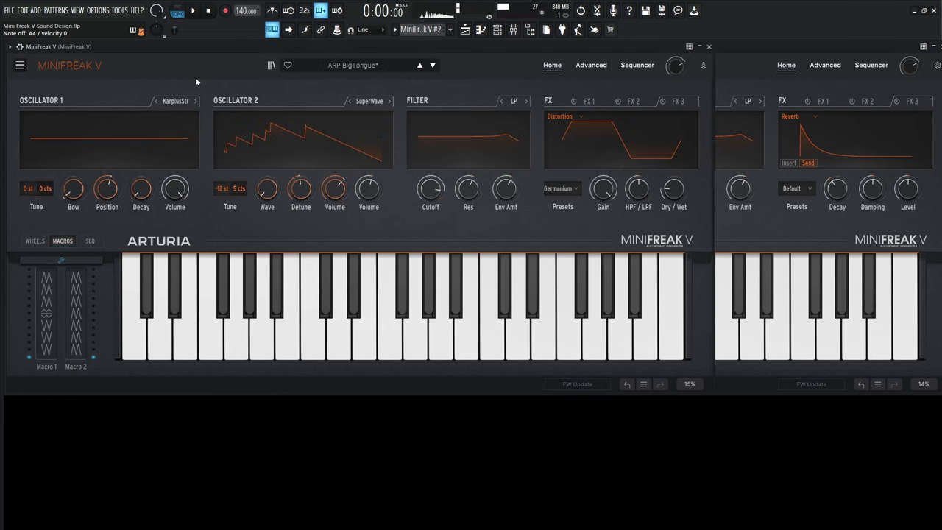
Step: Show the Advanced page on both instances and set #2's envelope sustain near 50
click(593, 67)
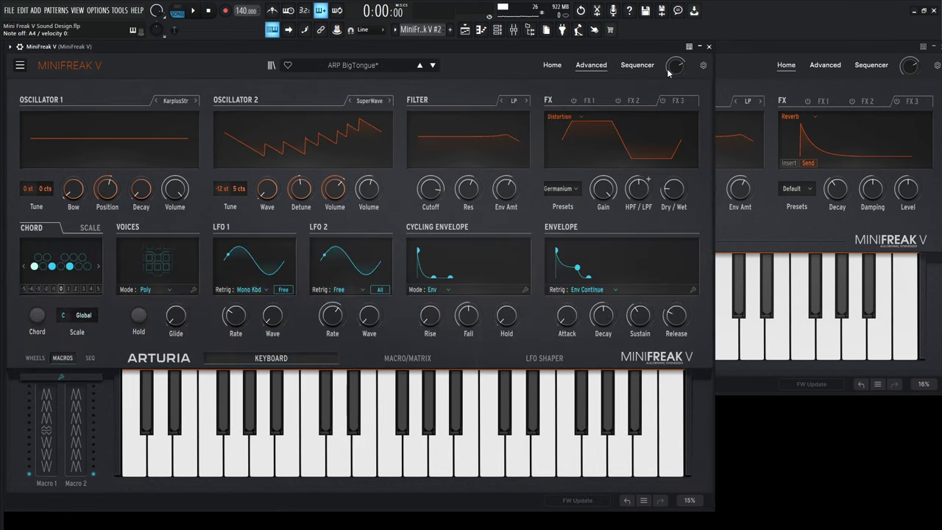
click(740, 61)
click(826, 65)
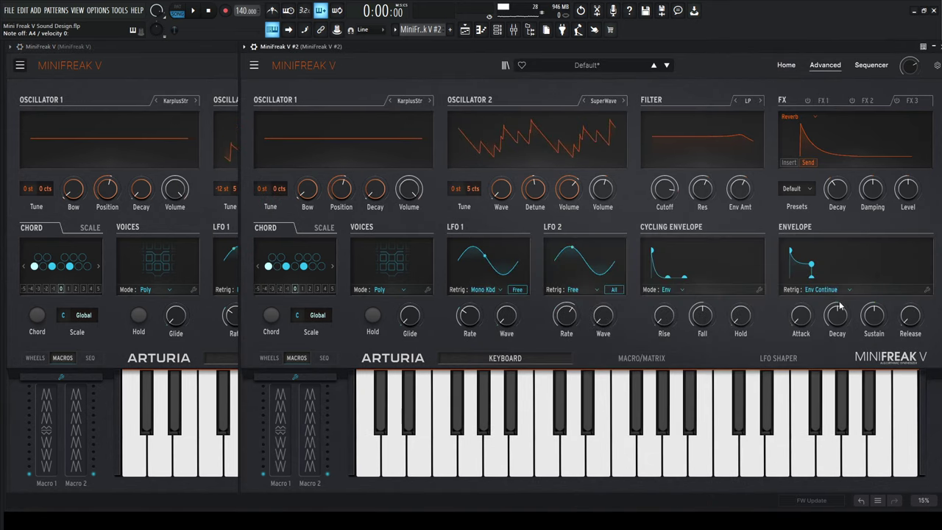
click(203, 66)
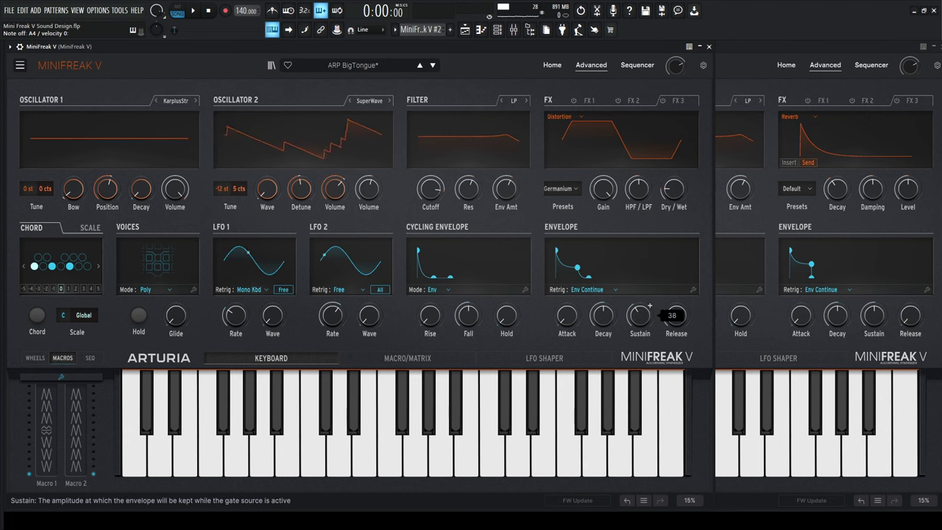
click(881, 333)
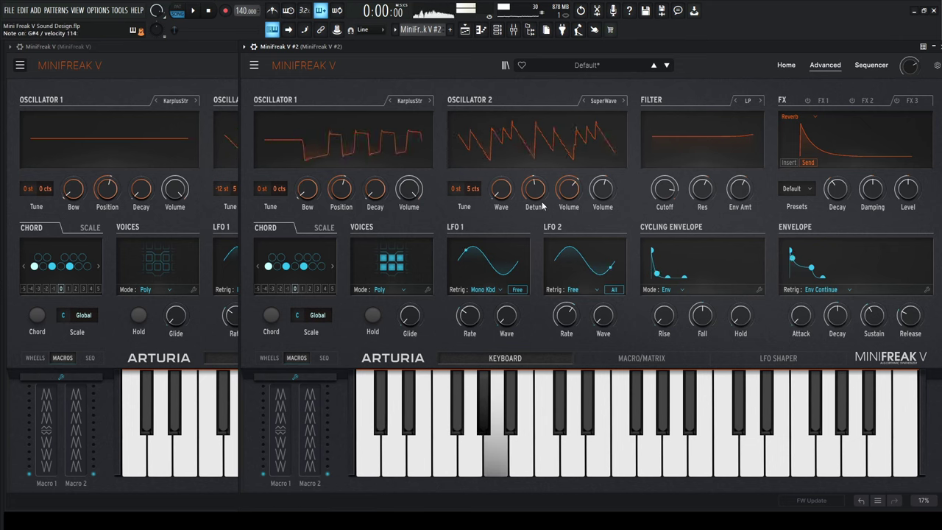
click(201, 77)
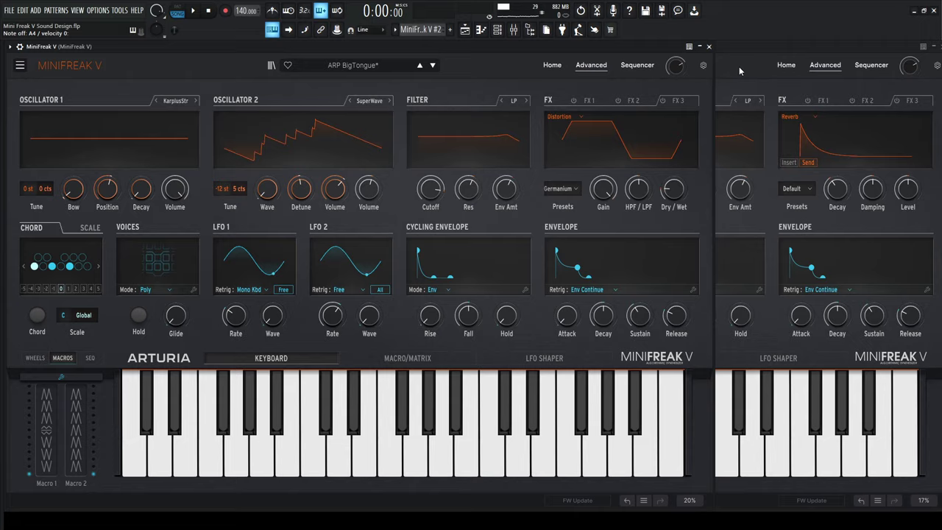
Step: Tune #2's Oscillator 2 to -12 st and show ARP BigTongue's Macro/Matrix page
click(445, 192)
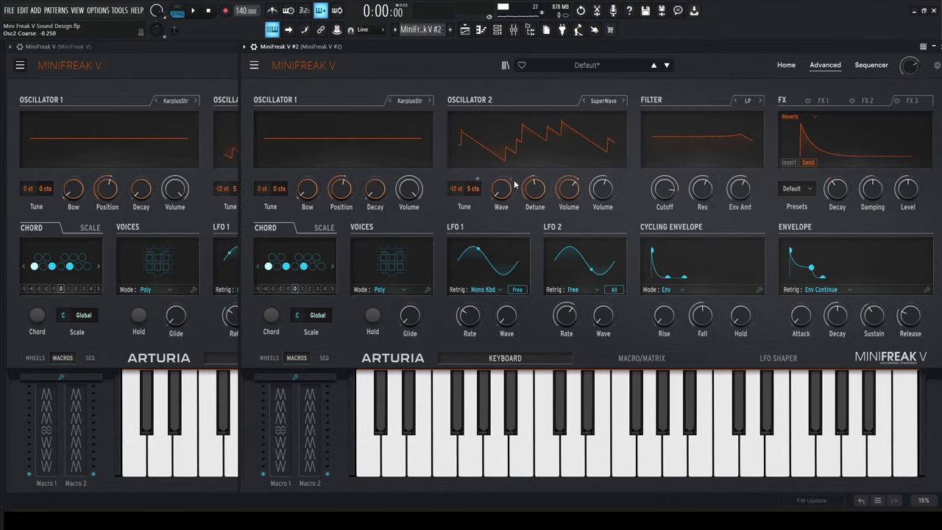
click(216, 68)
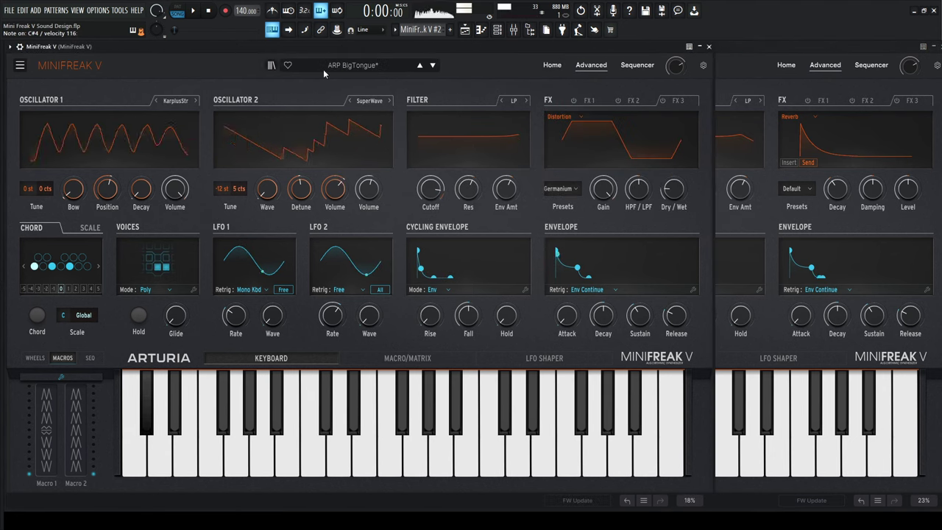
click(743, 65)
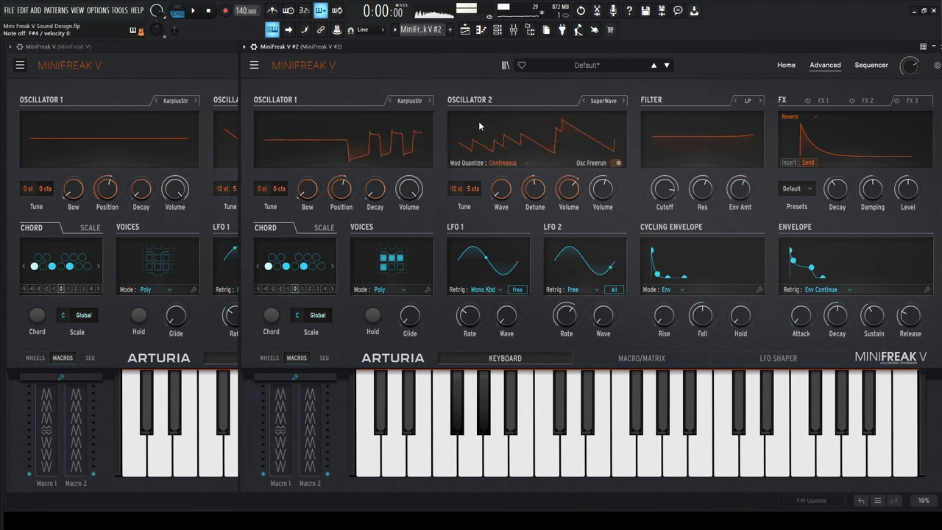
click(173, 63)
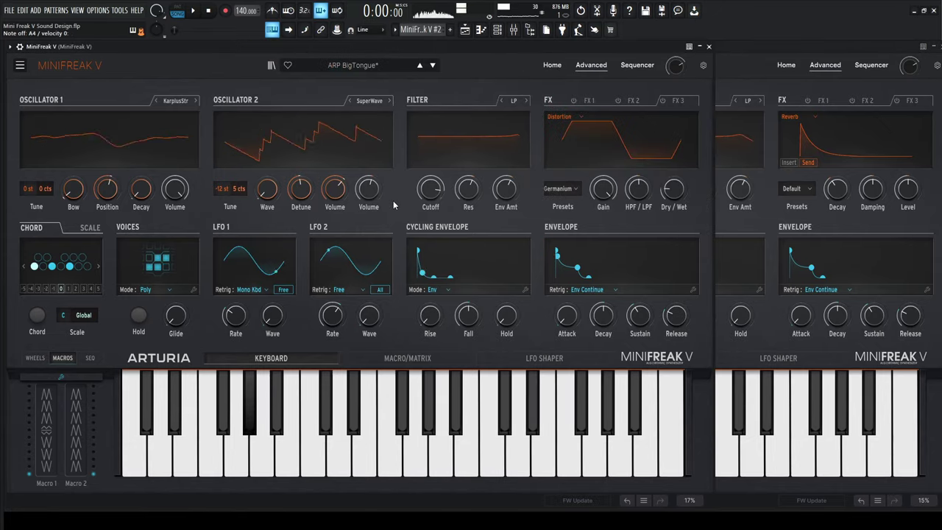
click(407, 358)
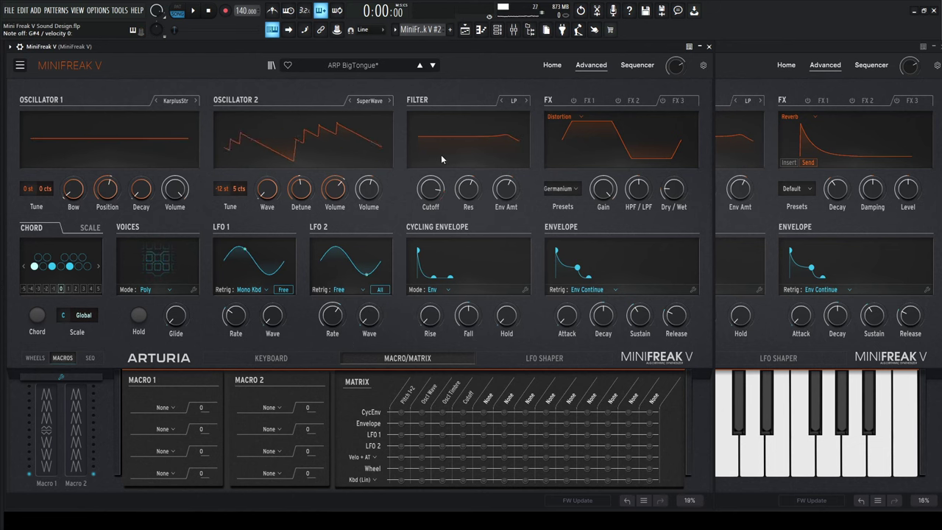
Step: Turn on Arp mode in MiniFreak V #2's Mode section, matching ARP BigTongue's arpeggiator
click(623, 69)
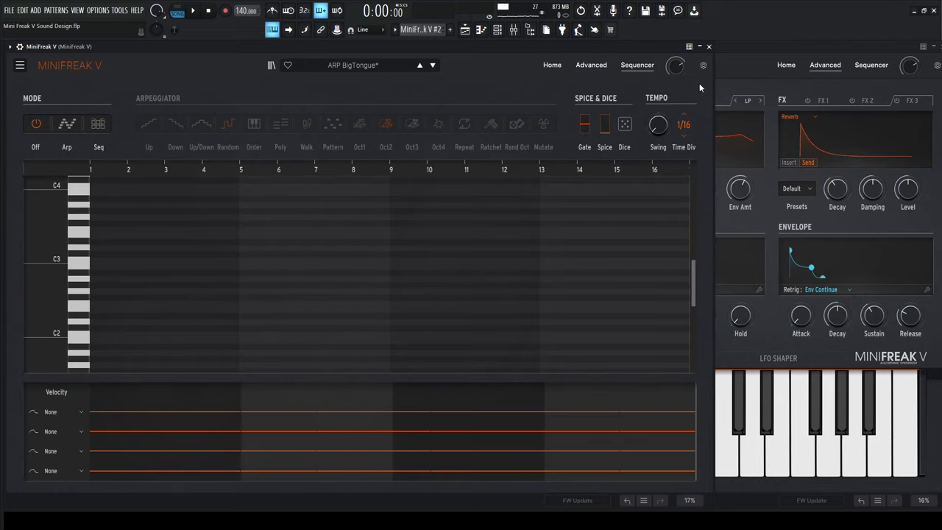
click(858, 65)
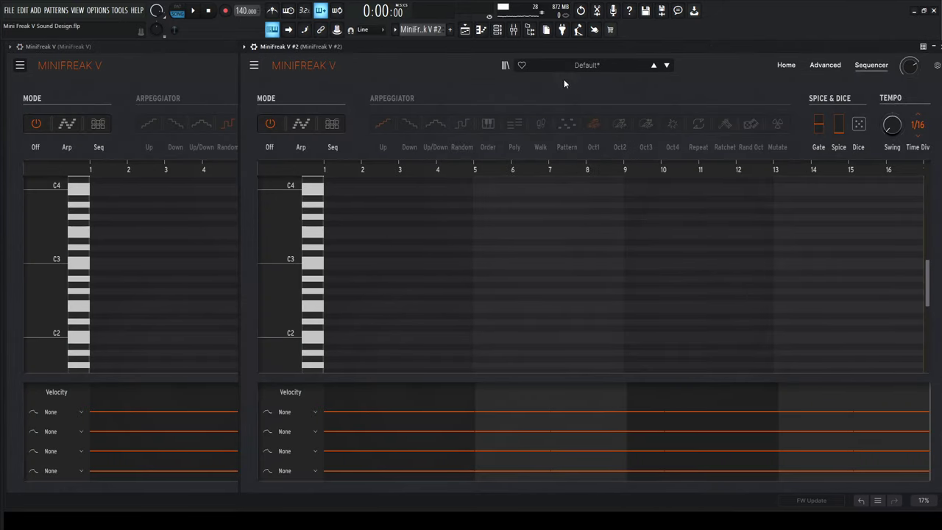
click(174, 62)
click(68, 125)
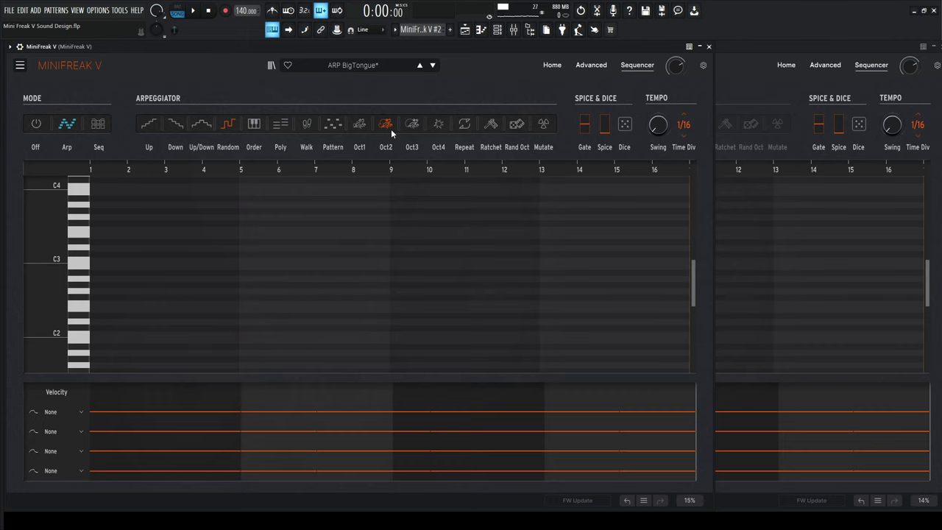
click(741, 61)
click(302, 127)
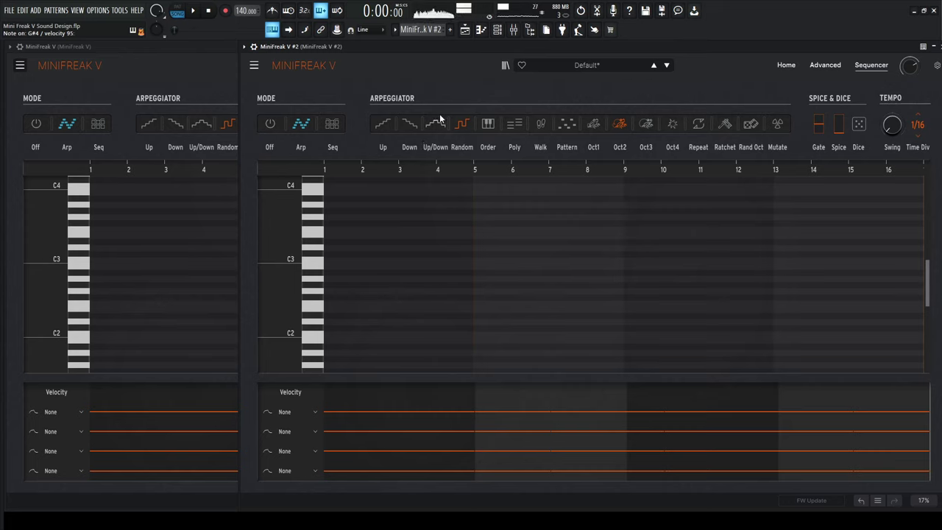
Step: Compare arpeggiator settings with ARP BigTongue and return #2 to its Home synth page
click(156, 46)
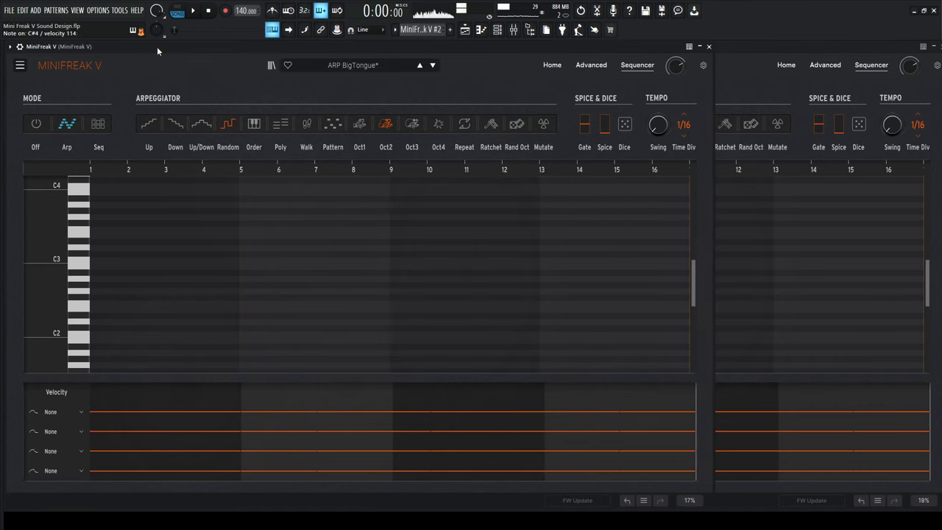
click(739, 69)
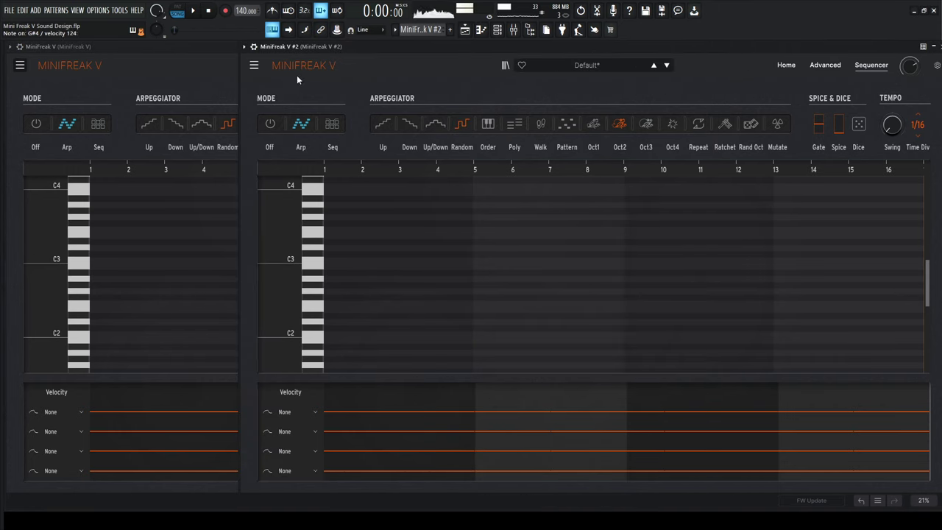
click(223, 73)
click(747, 69)
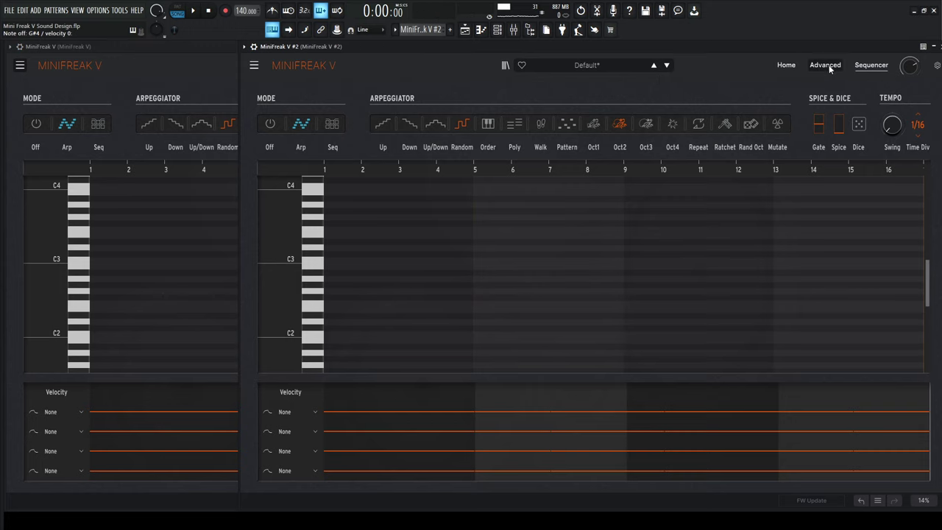
click(787, 64)
click(219, 87)
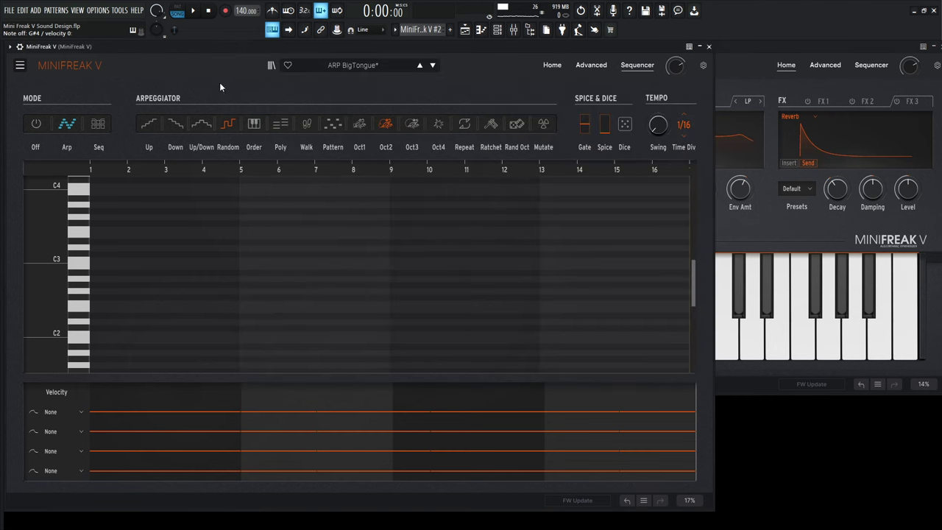
Step: Check ARP BigTongue's FX1 Chorus and enable Chorus in MiniFreak V #2's FX1 slot
click(556, 71)
click(593, 103)
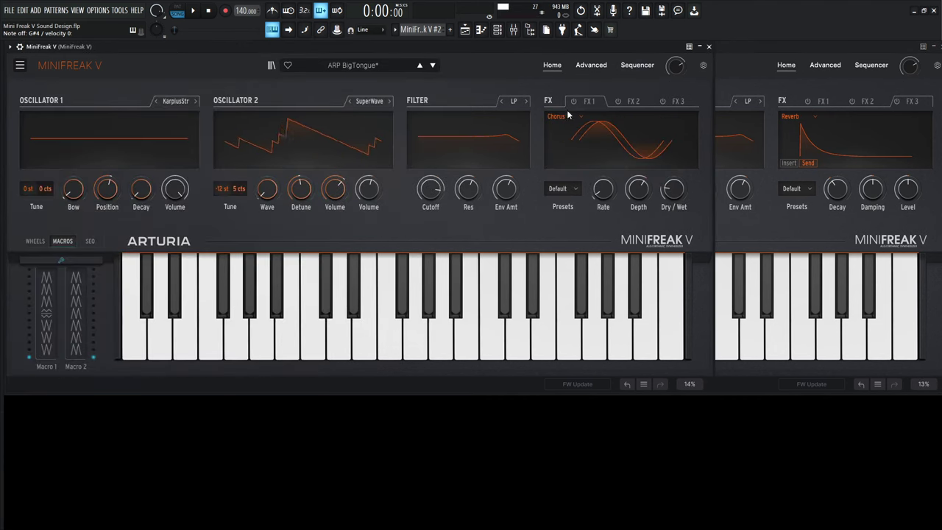
click(575, 101)
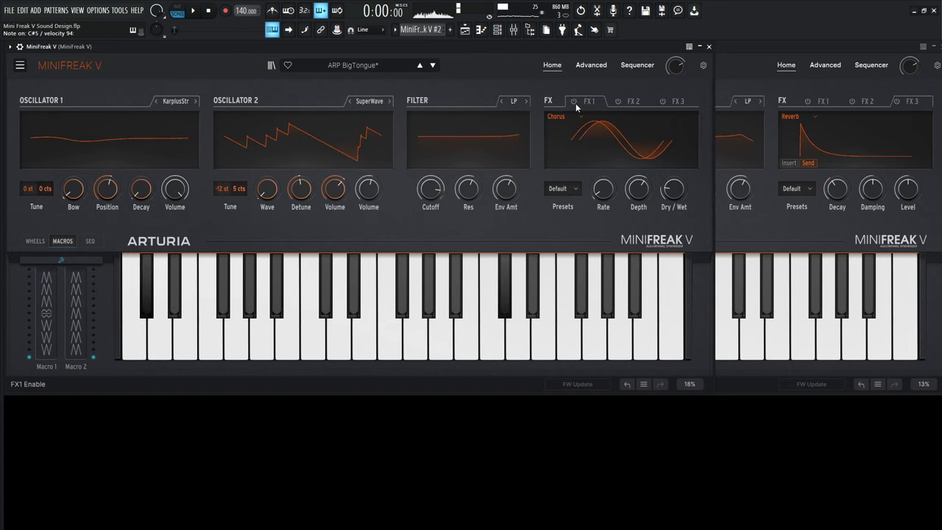
click(574, 102)
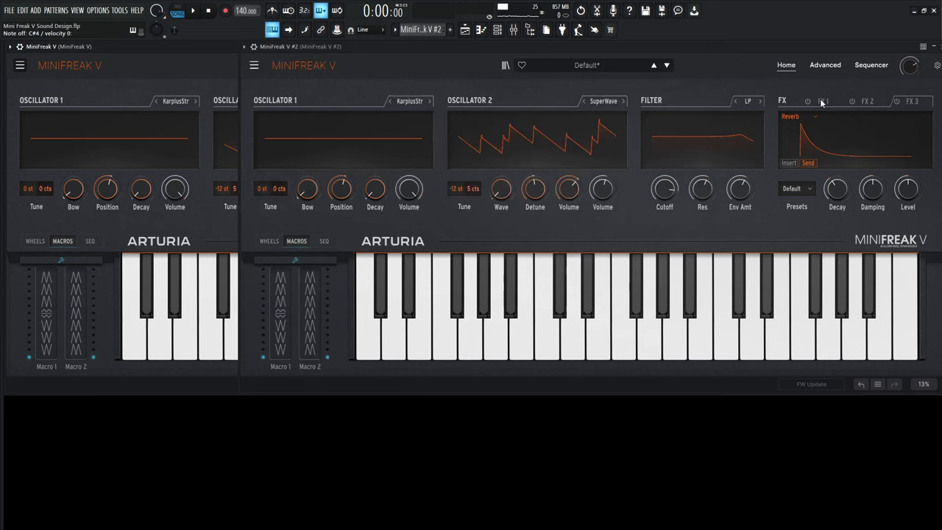
click(796, 116)
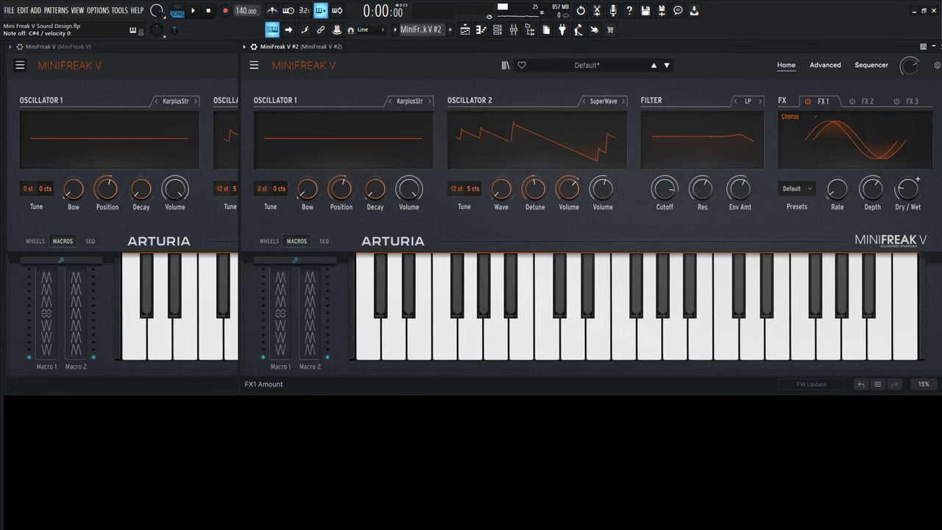
click(118, 46)
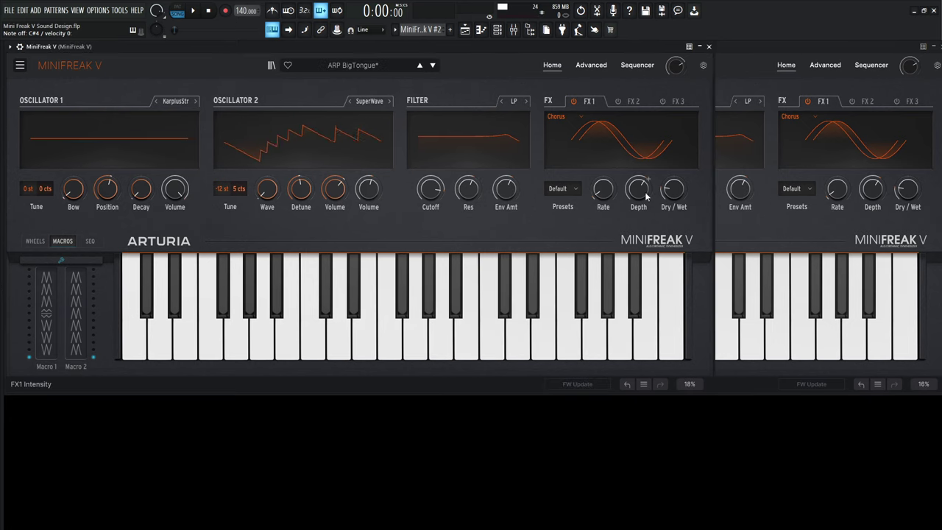
click(835, 224)
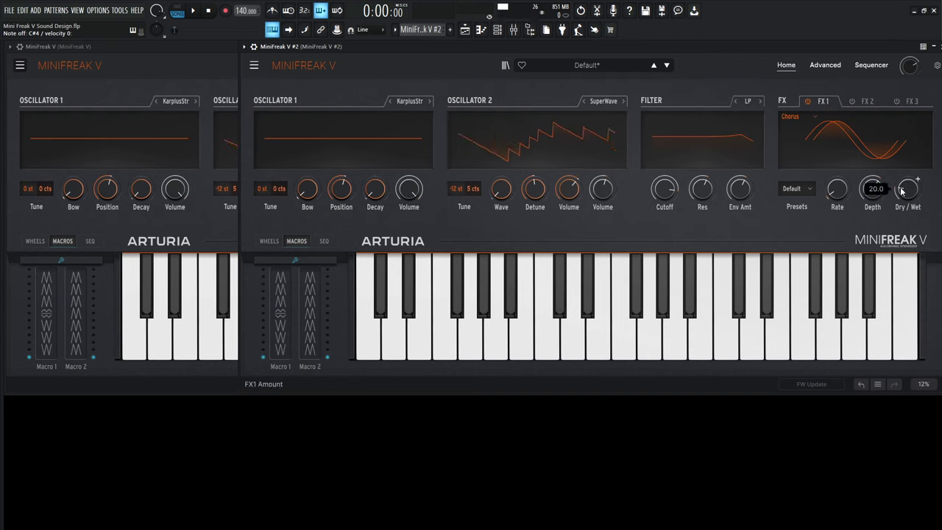
click(147, 68)
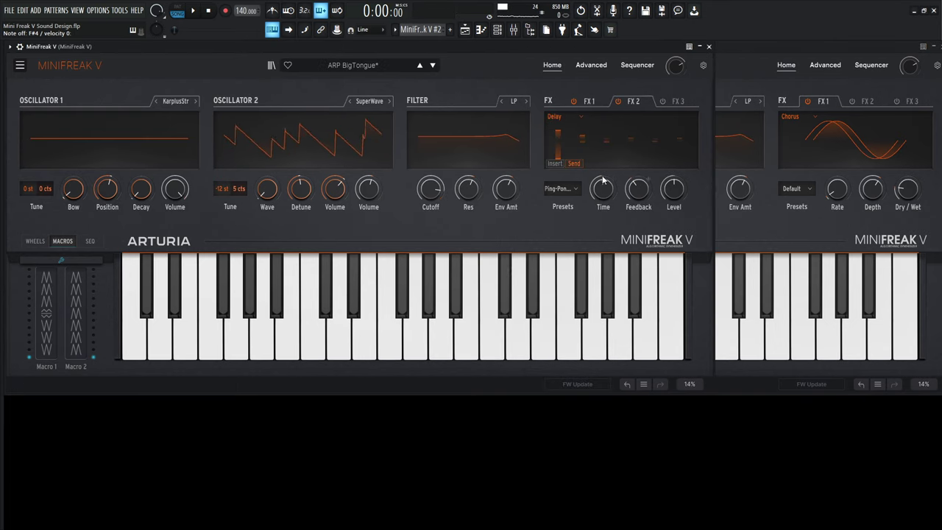
Step: Turn on #2's FX2 Delay and set it to Ping-Pong Sync mode
click(567, 189)
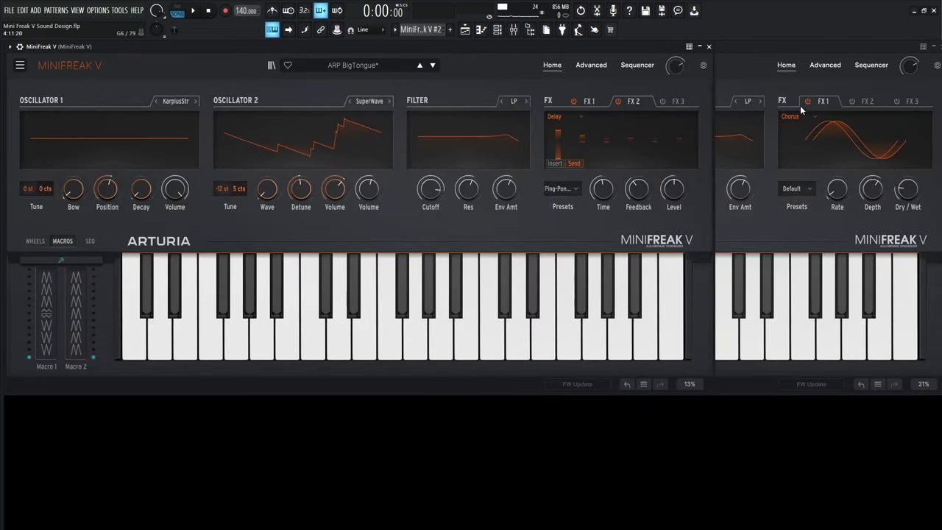
click(800, 106)
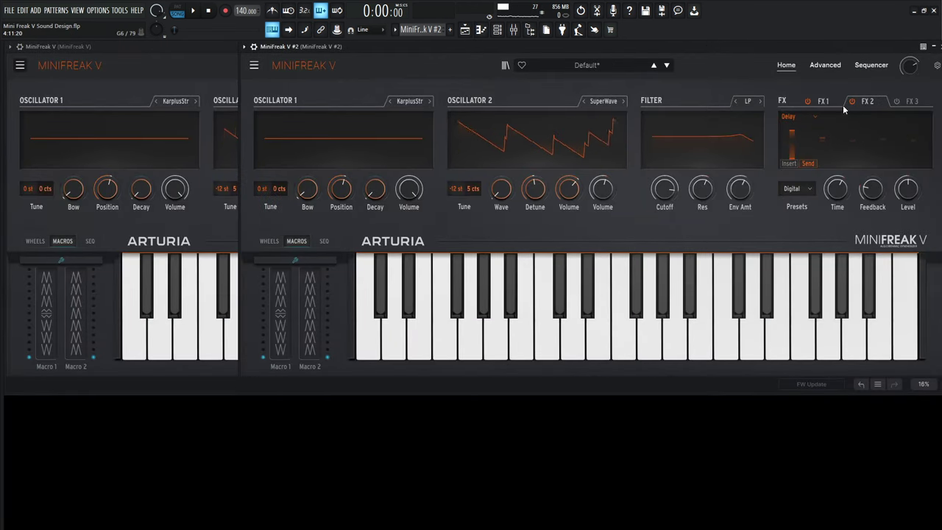
click(866, 101)
click(797, 189)
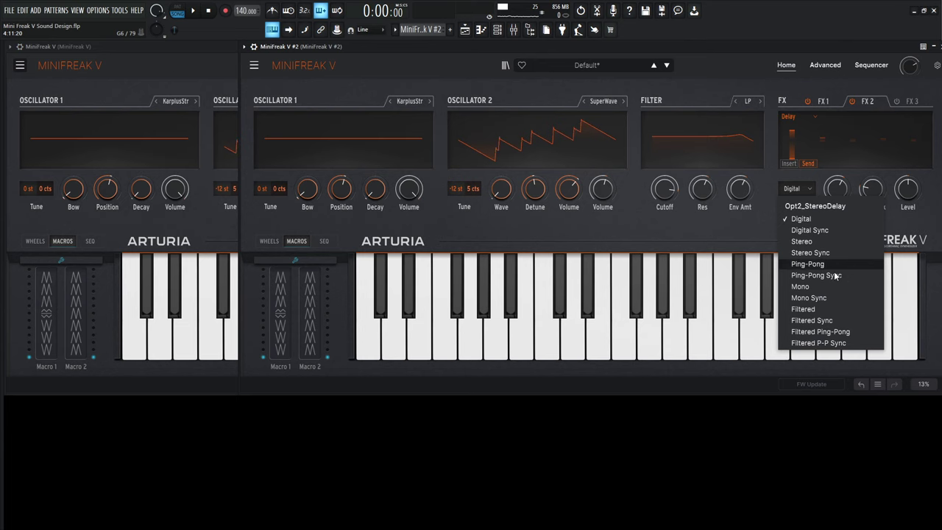
click(818, 278)
Step: Adjust the delay Level to match ARP BigTongue's delay amount
click(228, 81)
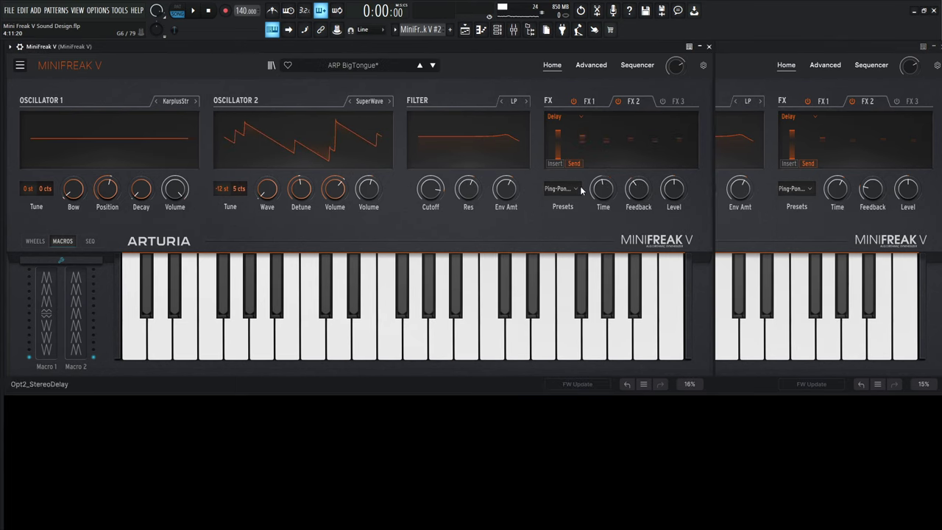
click(802, 233)
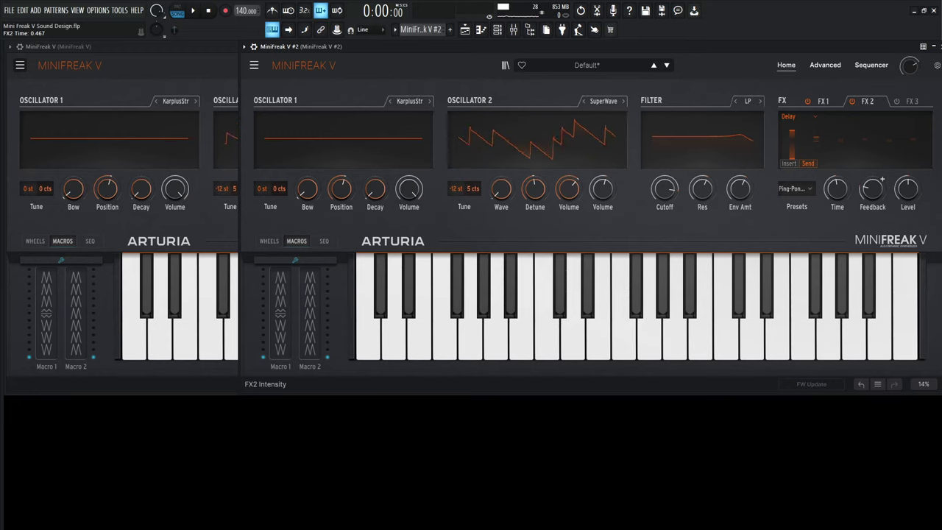
drag(908, 189, 907, 195)
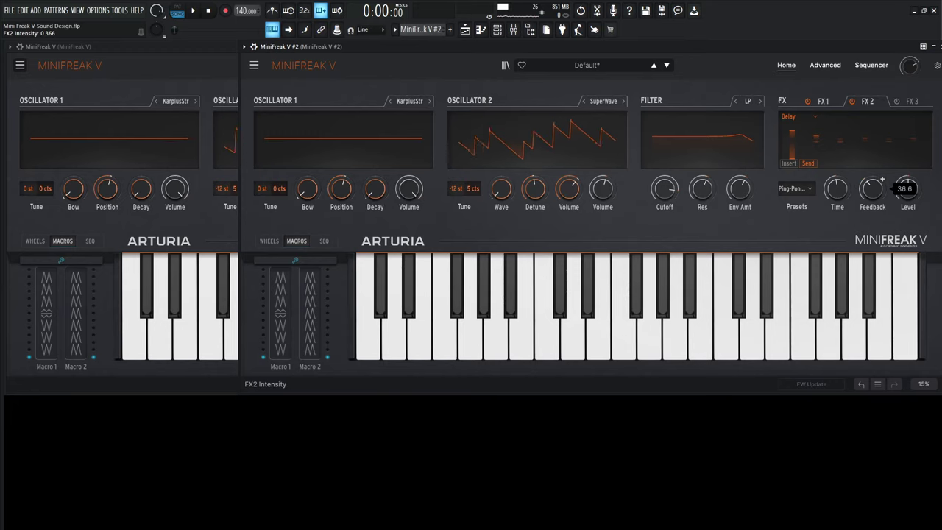
click(188, 65)
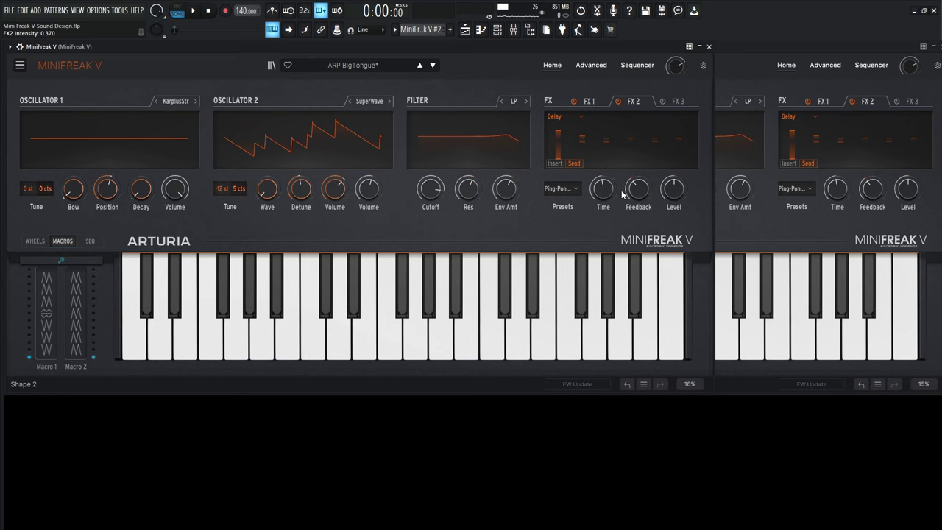
click(907, 194)
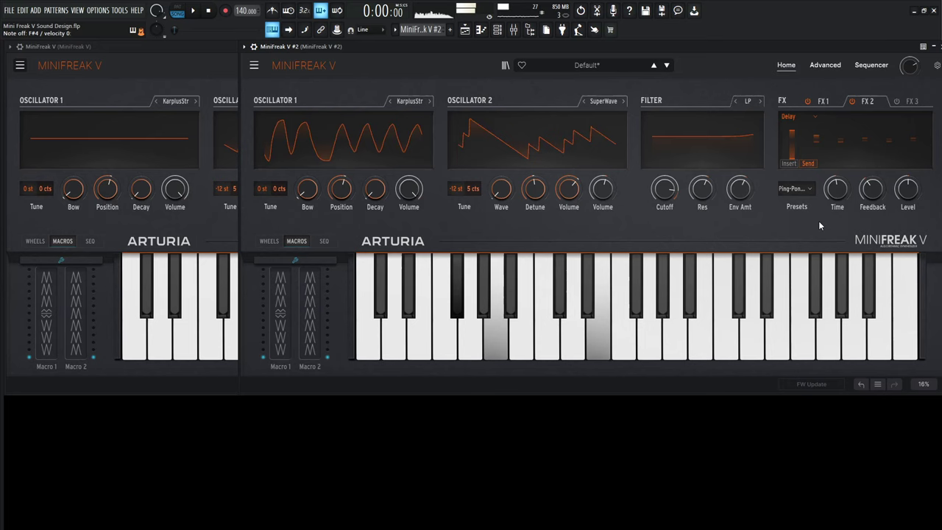
Step: Check the reference's distortion, then set the second MiniFreak's FX 3 to Germanium Distortion
click(220, 69)
click(663, 105)
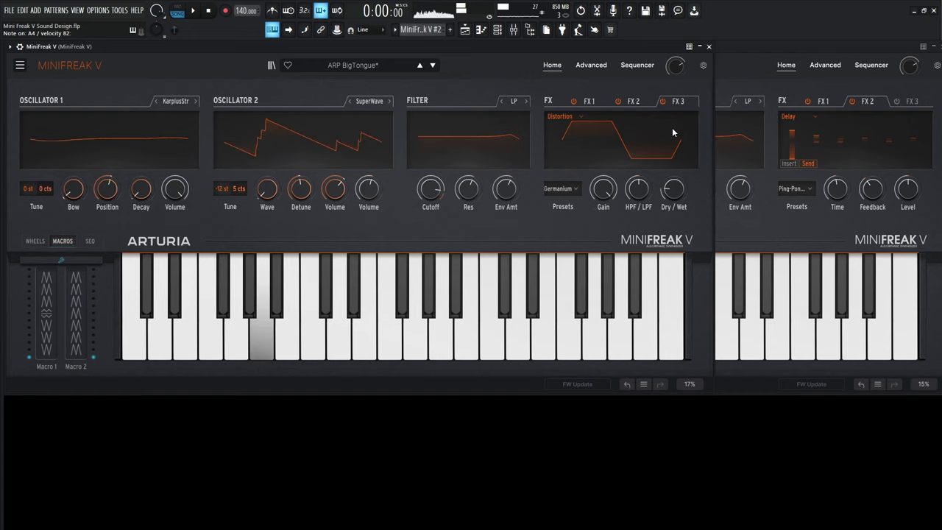
click(756, 52)
click(895, 101)
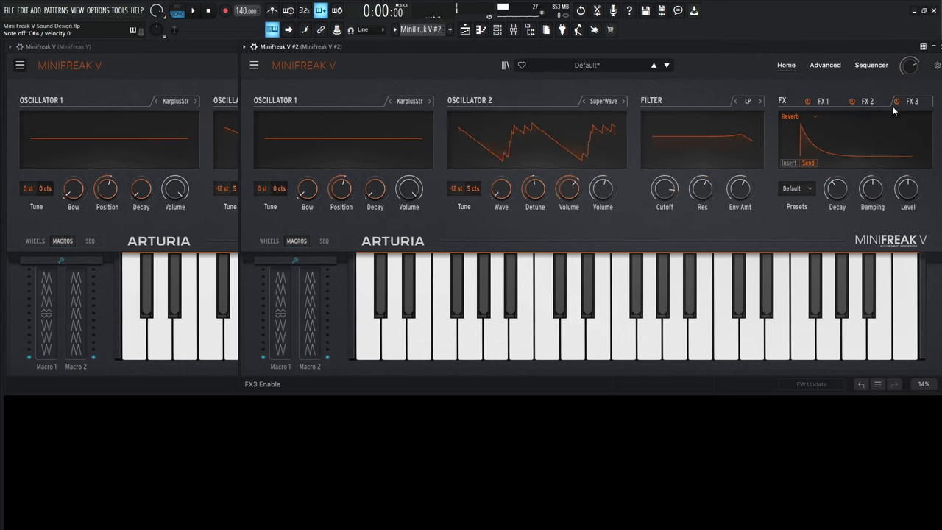
click(795, 117)
click(809, 260)
click(797, 188)
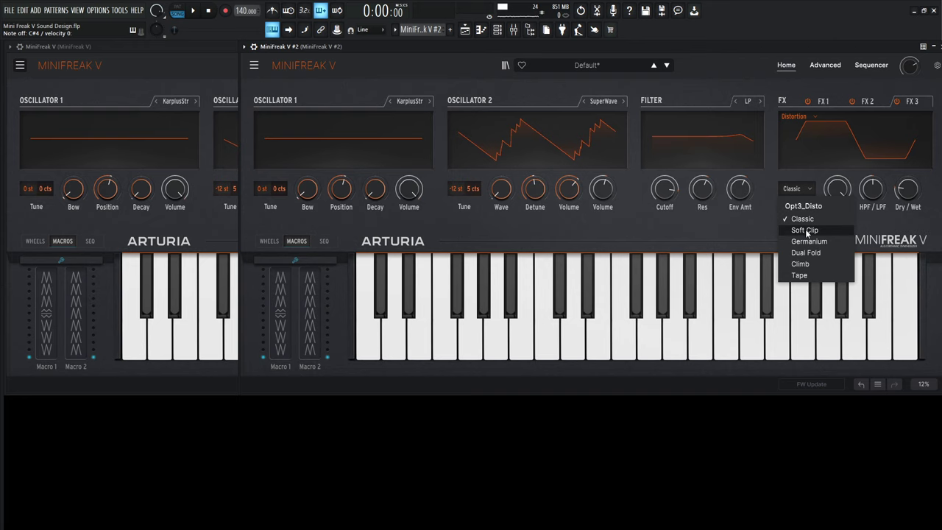
click(809, 241)
Step: Set the distortion dry/wet to 20.0, compare both synths, and open the Mixer
click(185, 77)
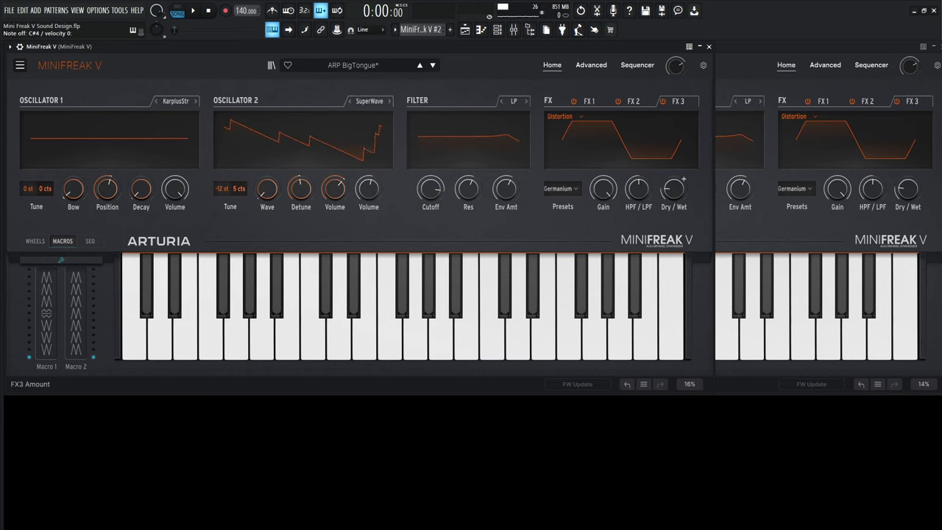
click(910, 197)
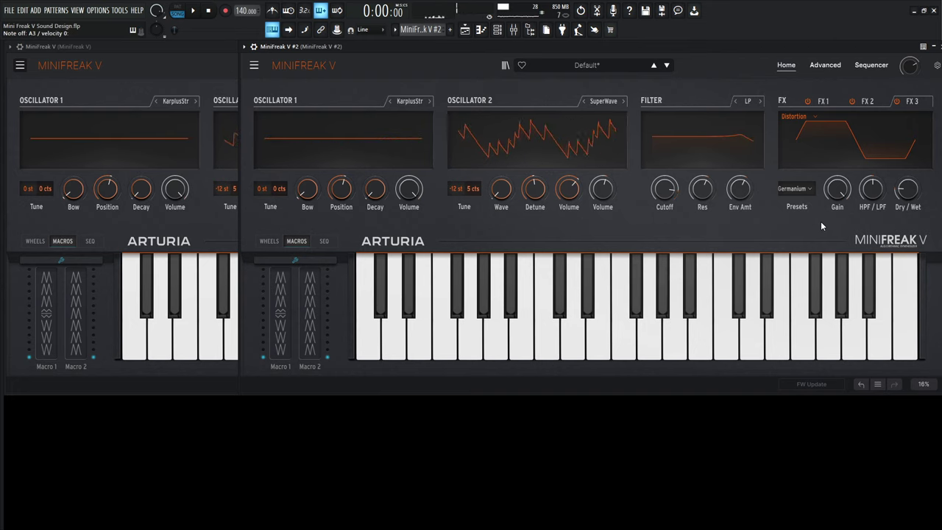
click(204, 68)
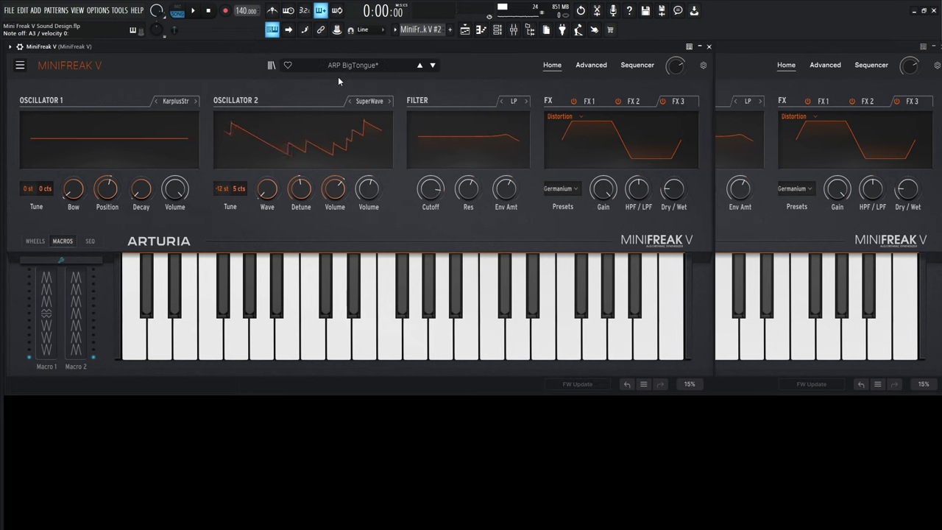
click(773, 65)
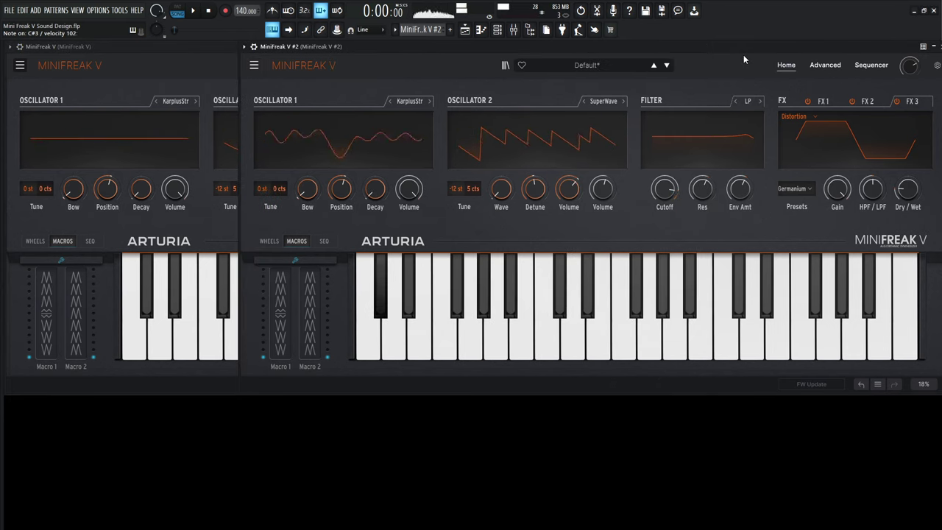
click(213, 72)
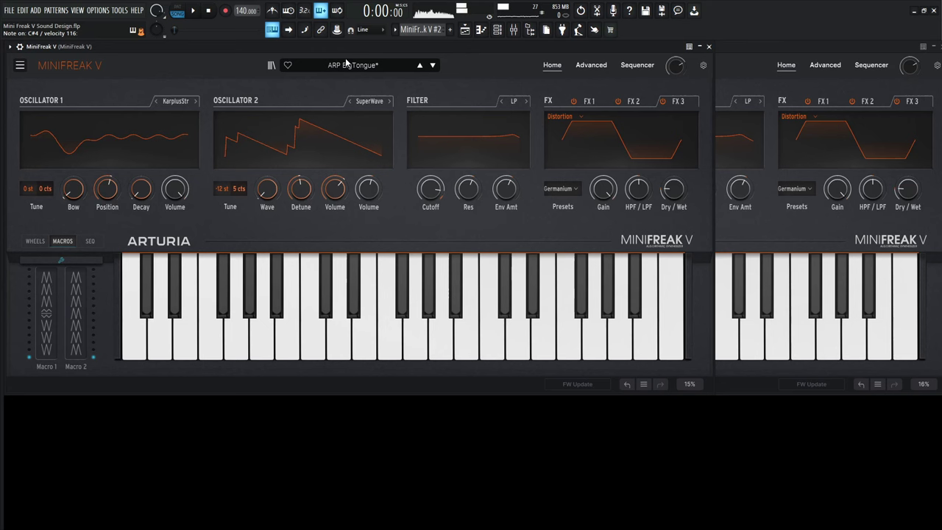
click(746, 56)
key(F9)
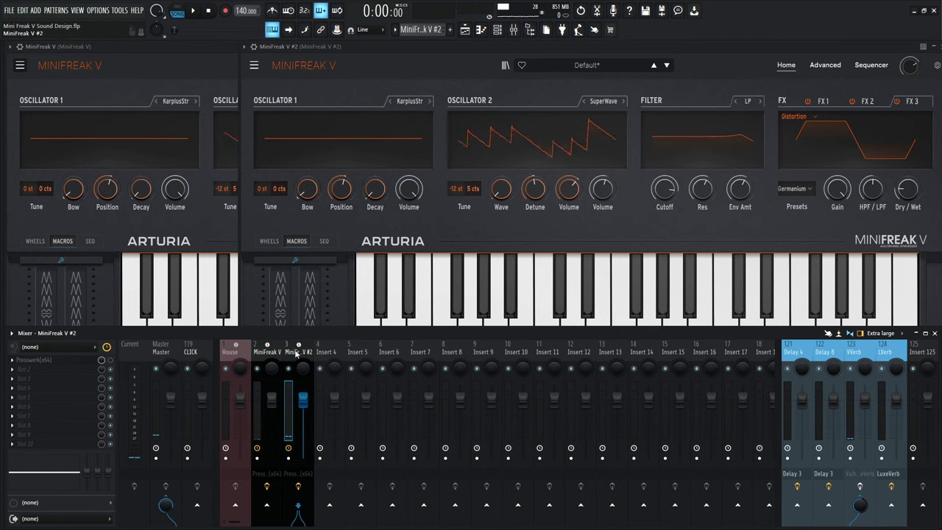
Step: Compare both MiniFreak windows, then open Presswerk on insert 3's FX chain (MiniFreak V #2)
click(268, 352)
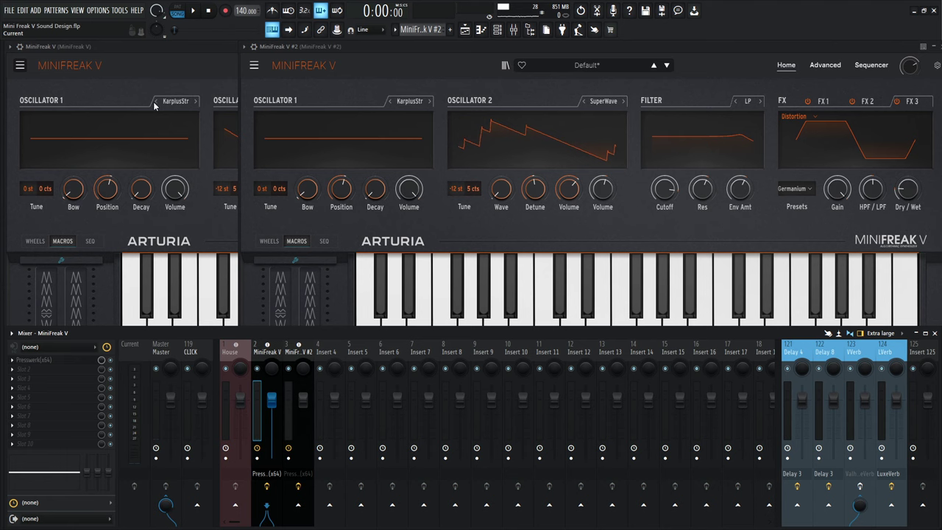
click(161, 53)
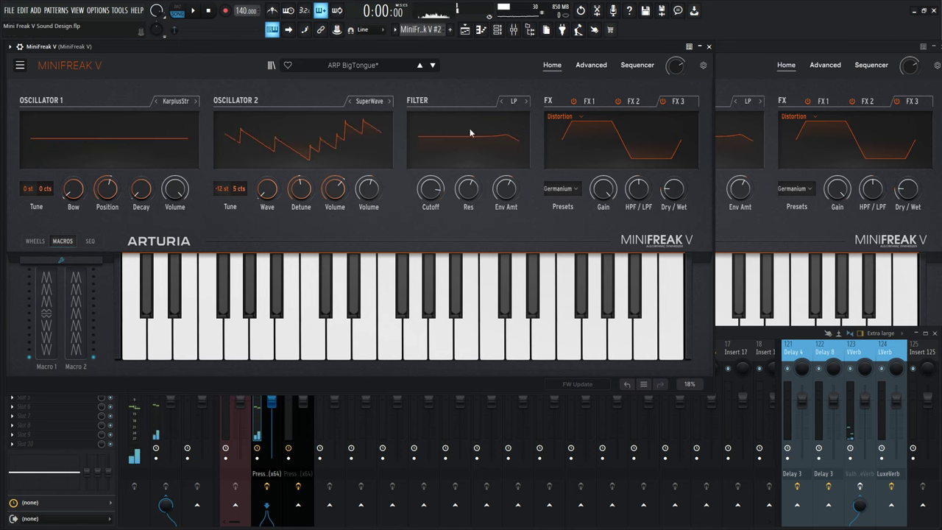
click(737, 65)
click(466, 387)
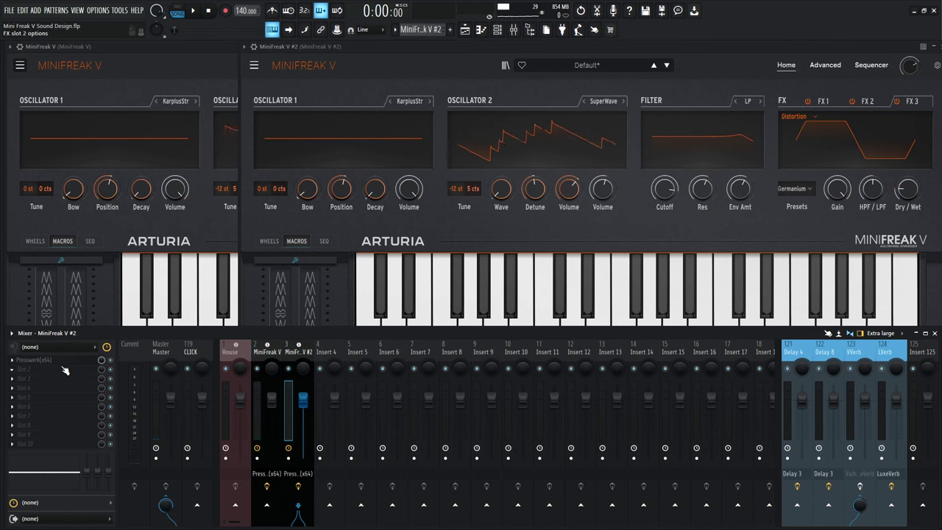
click(63, 360)
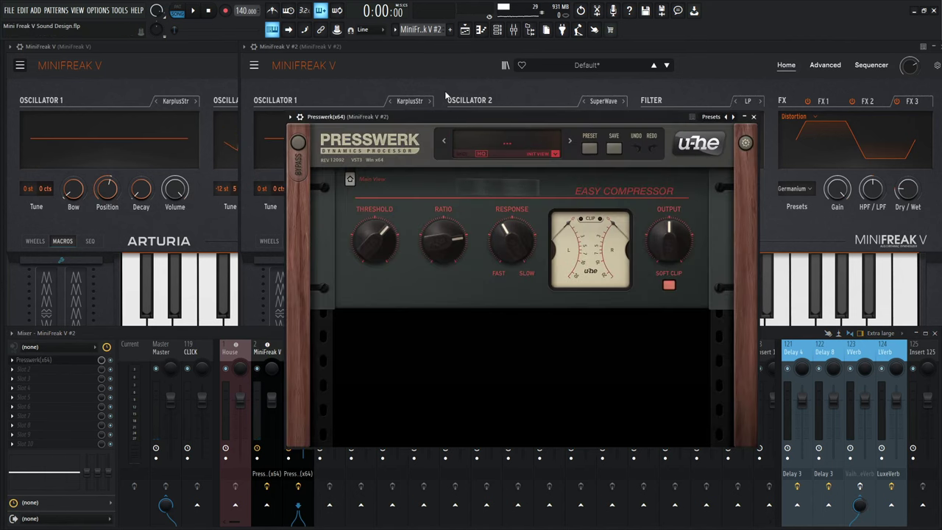
click(516, 145)
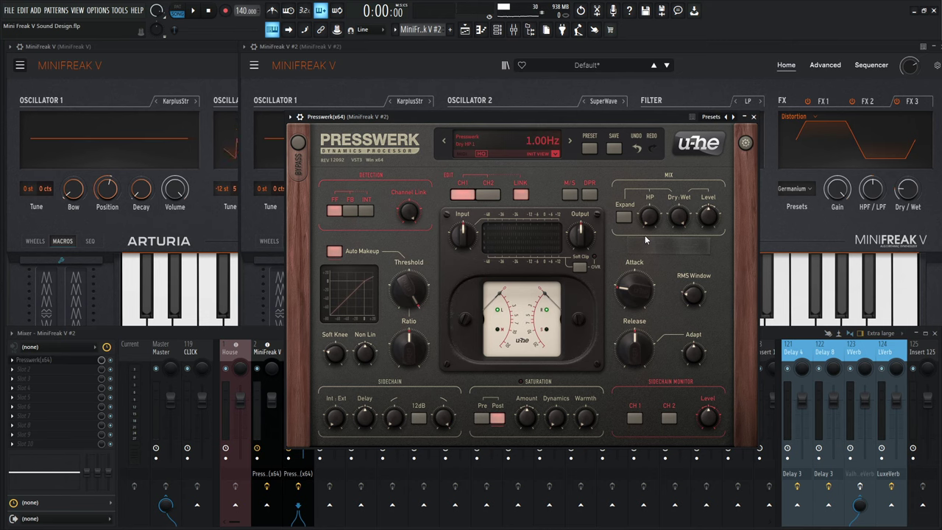
click(556, 155)
click(596, 175)
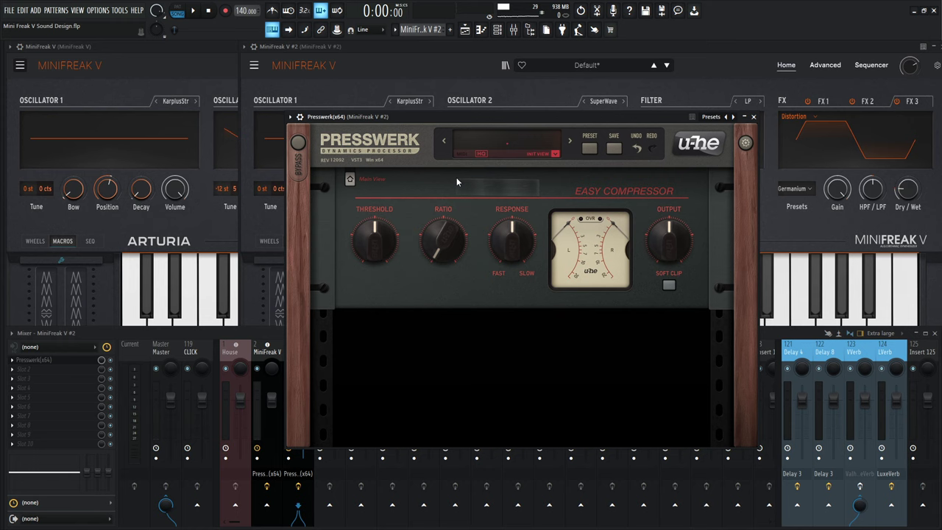
mouse_move(517, 251)
click(556, 154)
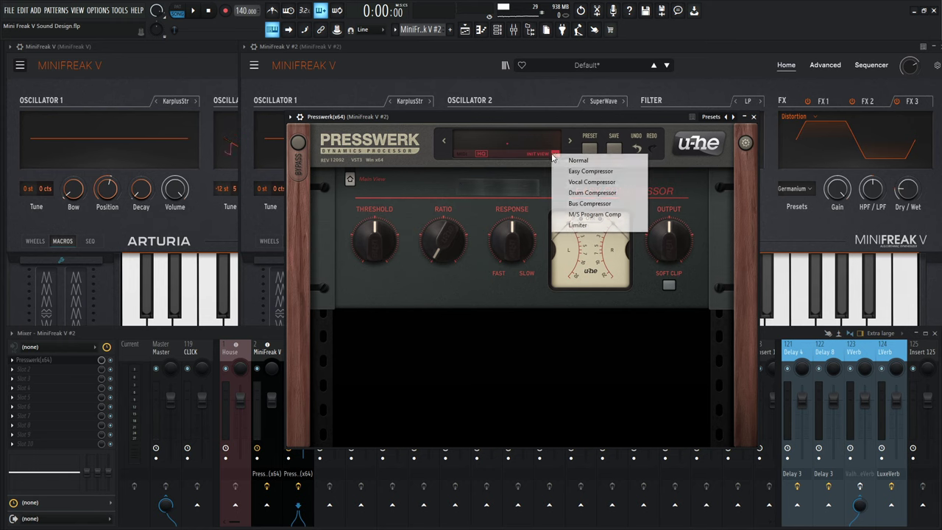
click(593, 203)
click(557, 154)
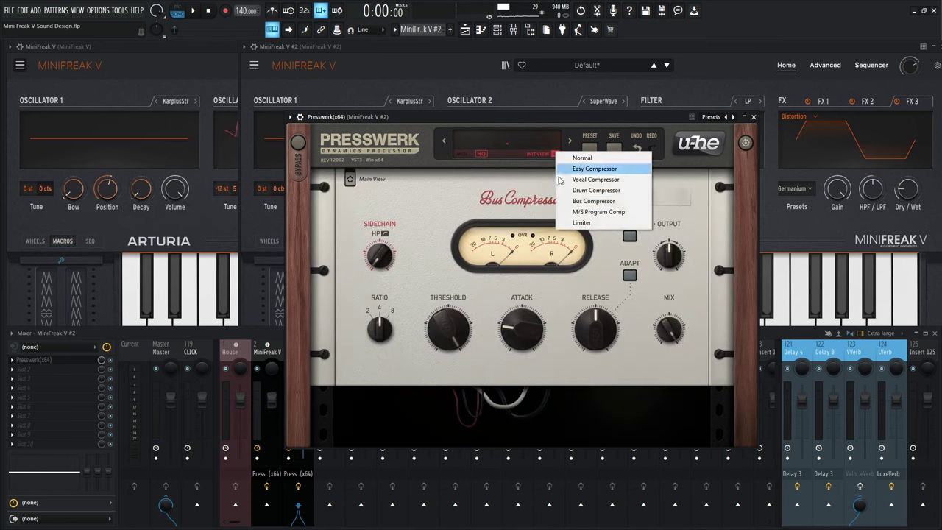
click(581, 223)
click(556, 154)
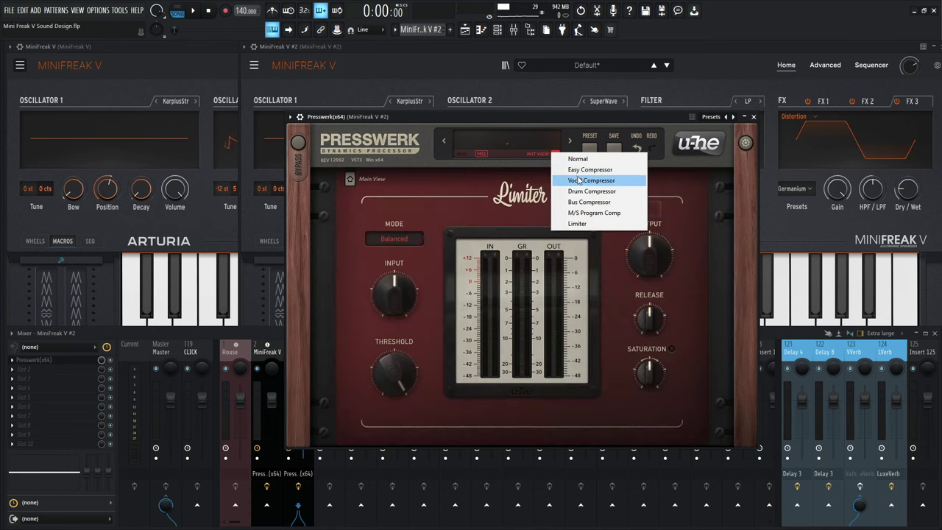
click(578, 171)
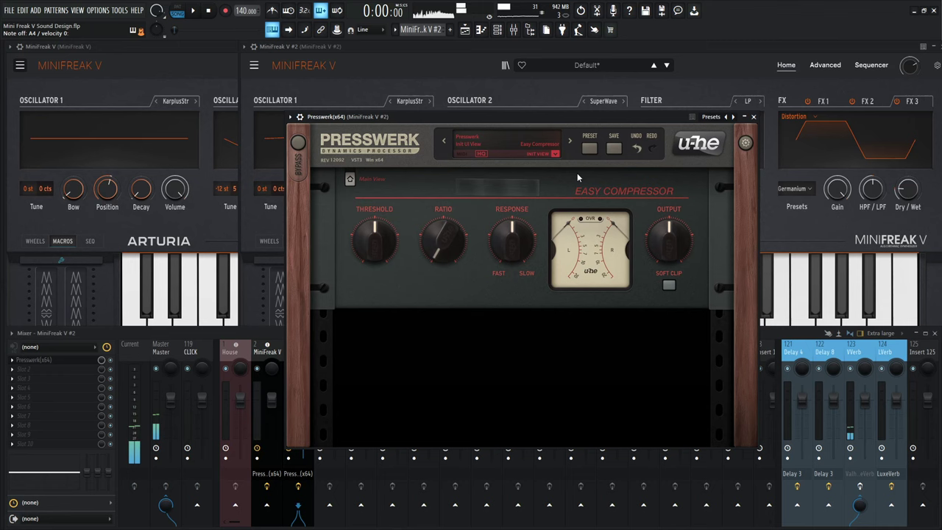
Step: Lower the Presswerk threshold to -18.4 dB, close the compressor, and bring back the Mixer
mouse_move(528, 250)
mouse_move(447, 241)
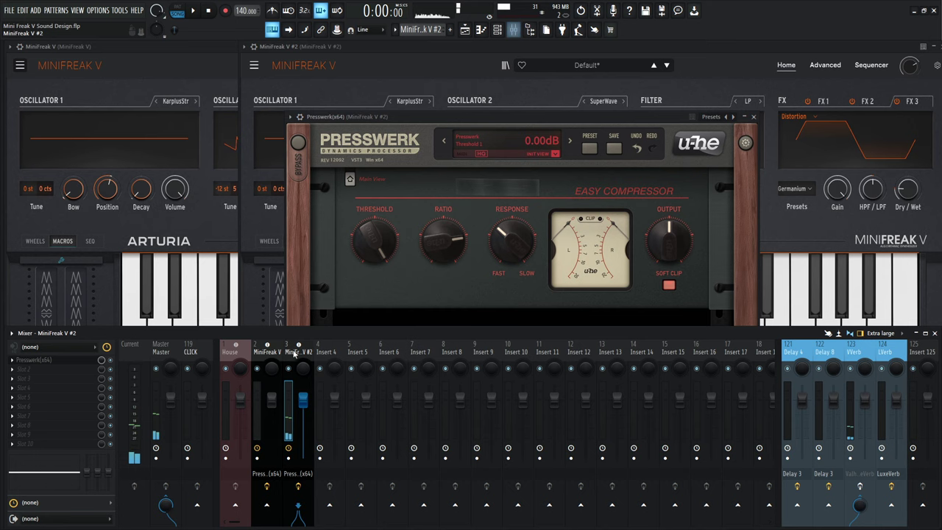
key(F9)
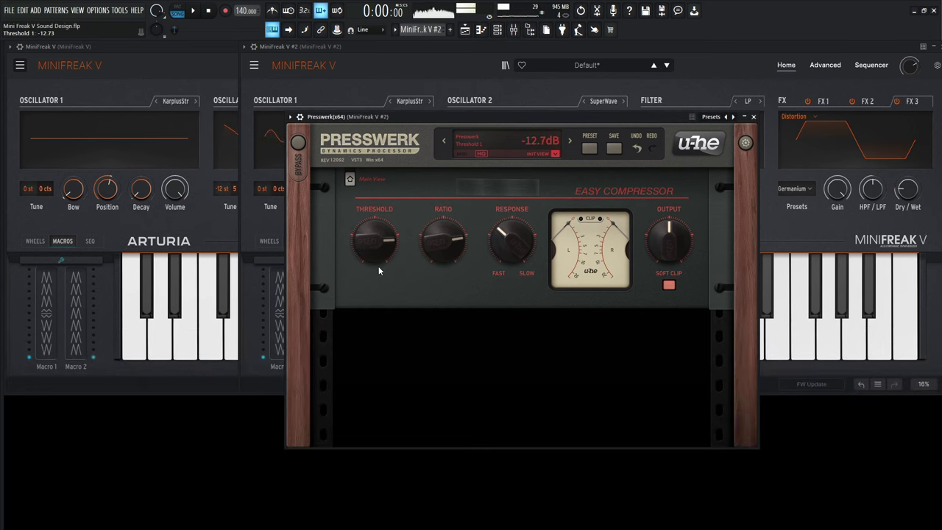
drag(379, 271, 381, 281)
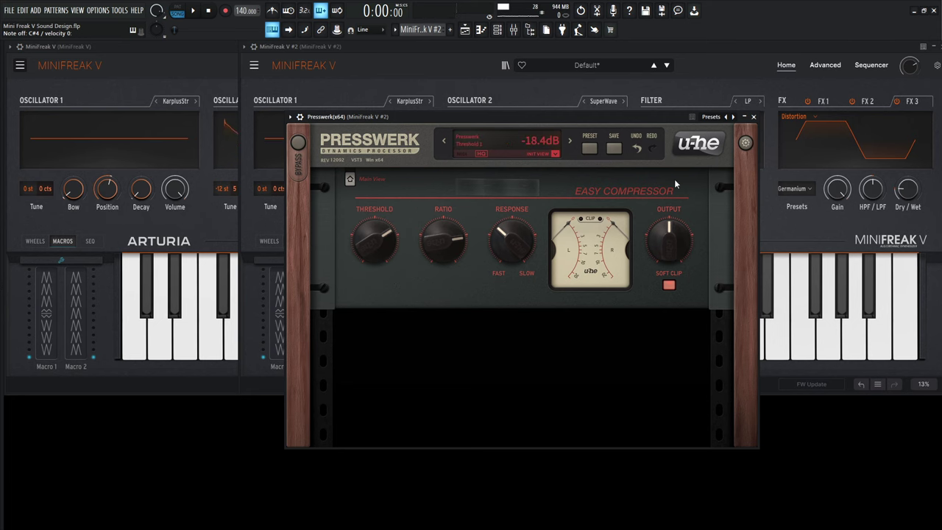
click(753, 116)
key(F9)
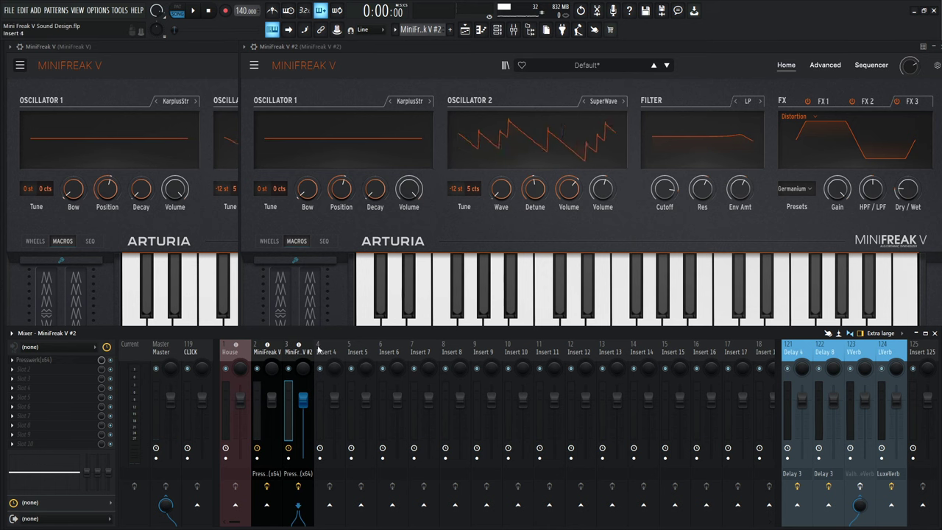
Step: Check the Dirty Plate VintageVerb on the VVerb return, send insert 3 at 32%, and show the Playlist
click(859, 478)
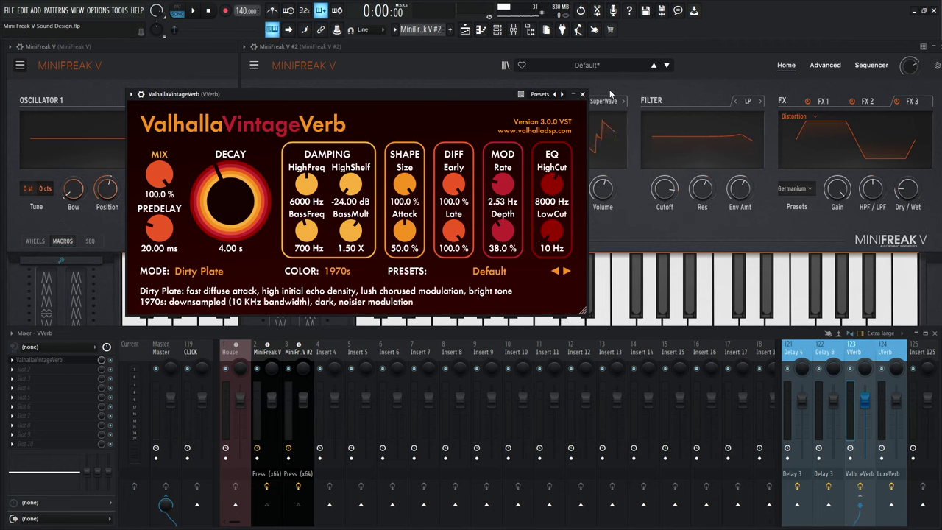
click(582, 94)
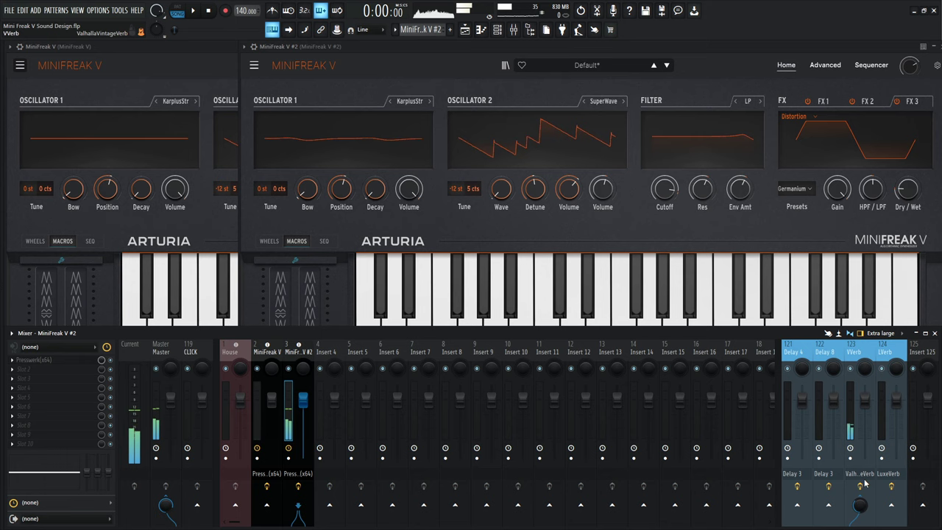
click(860, 475)
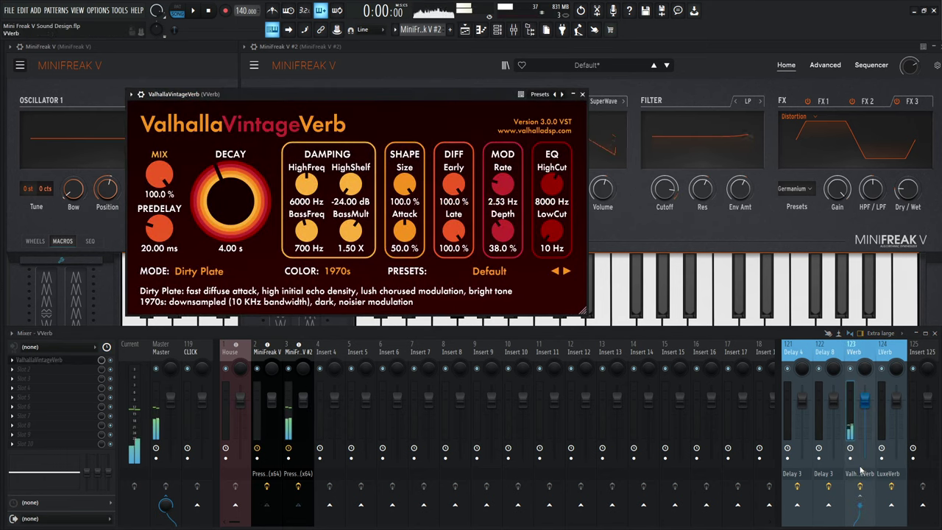
click(582, 94)
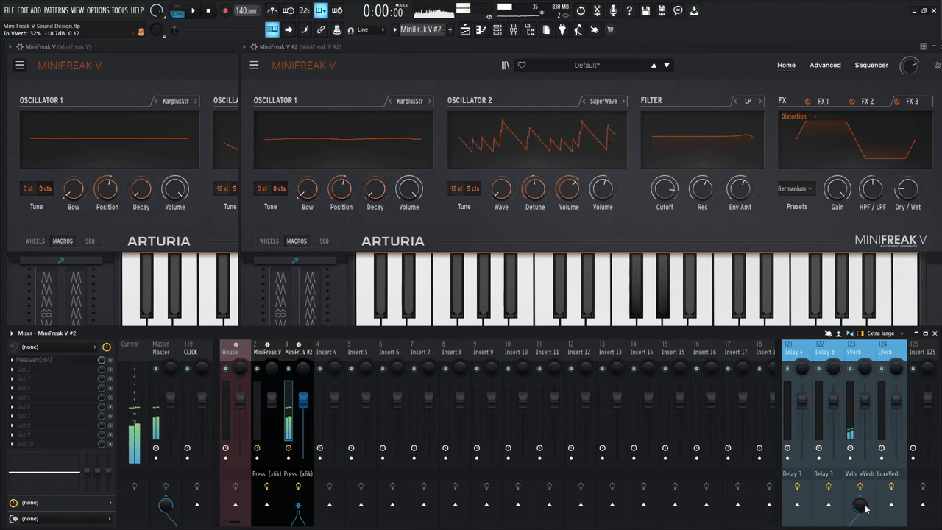
key(space)
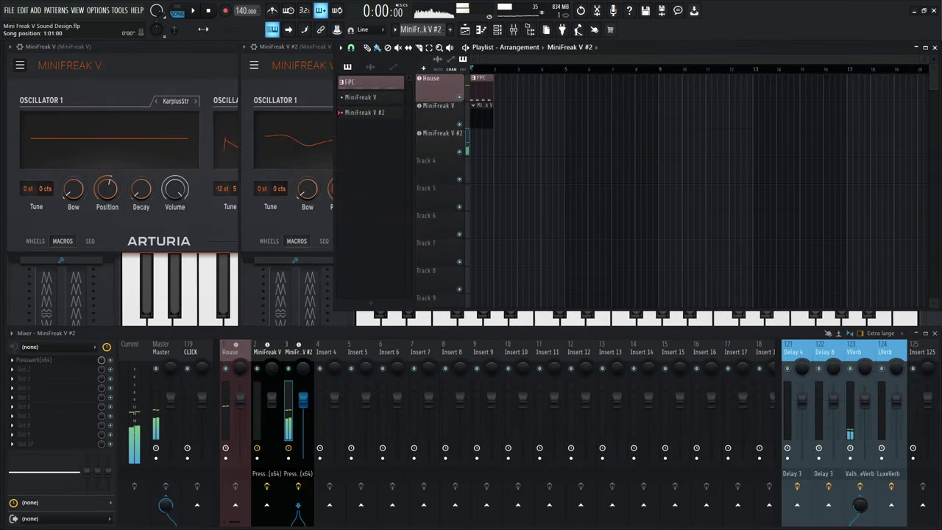
click(194, 11)
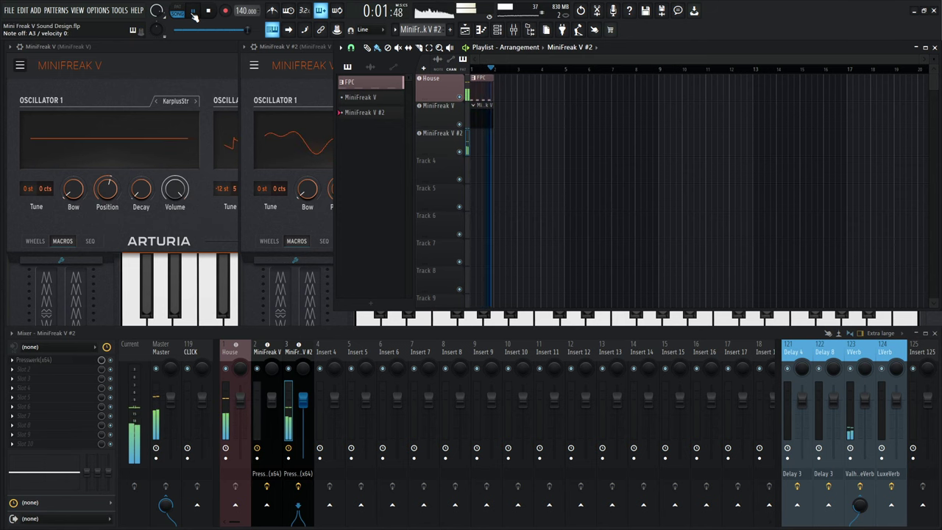
click(194, 12)
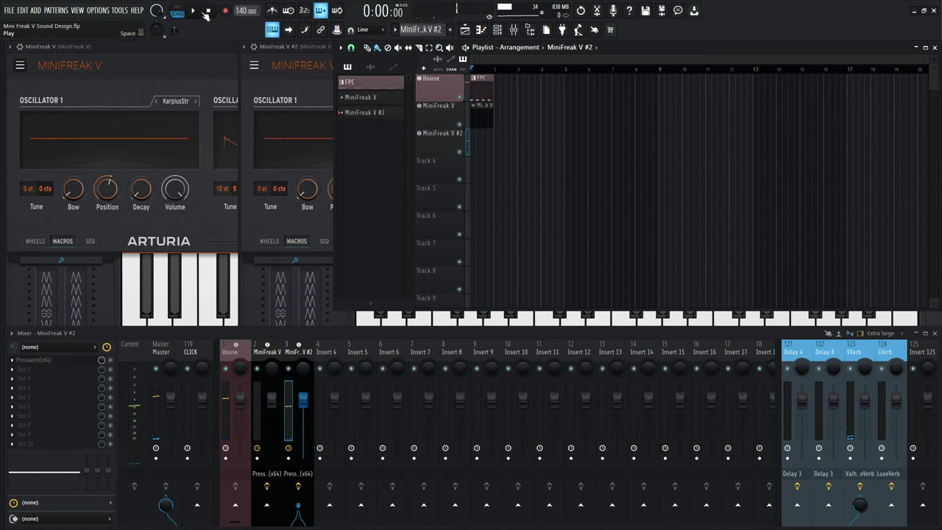
Step: Bring the original ARP BigTongue MiniFreak V window back in front
click(233, 71)
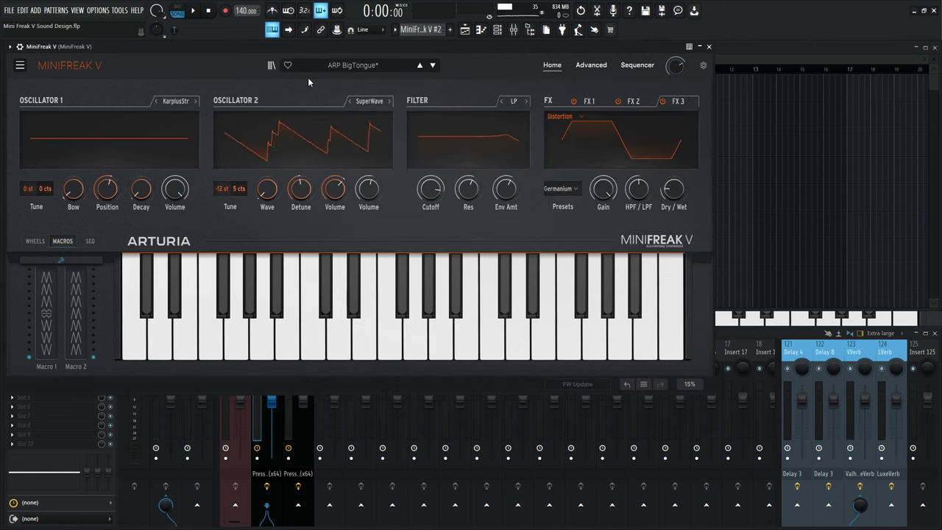